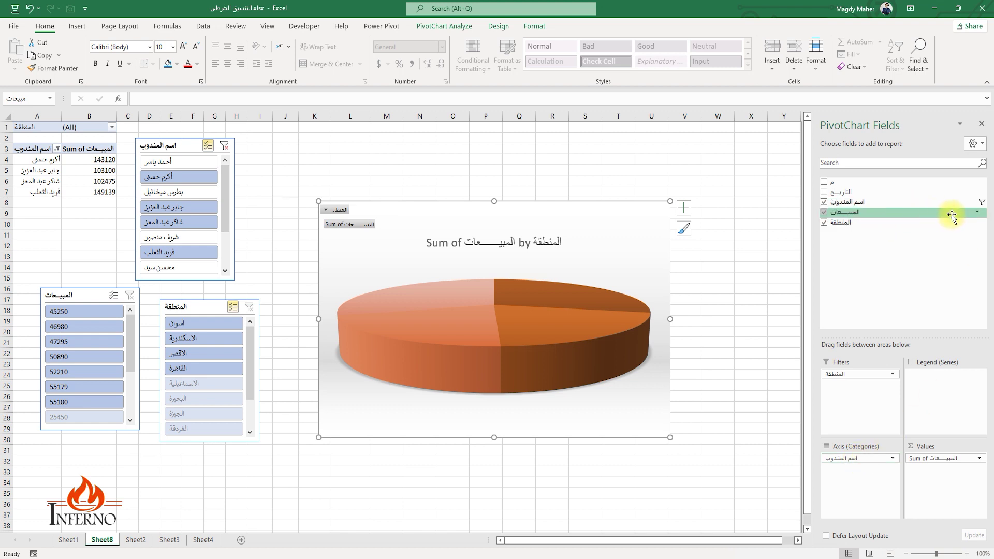
- Examine the filter options of the المبيـــعات and المنطقة fields without changing them
{"action": "left_click", "coordinate": [977, 213]}
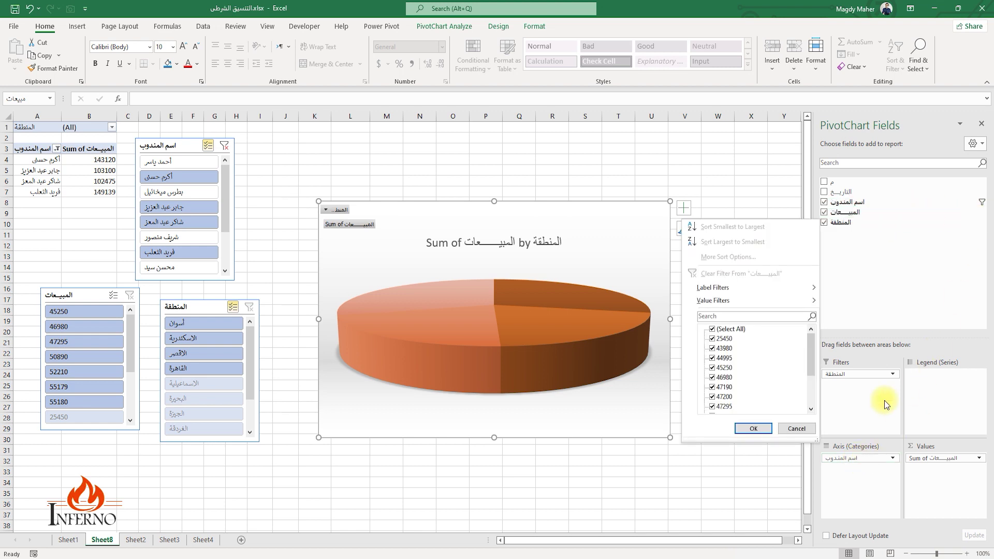
{"action": "scroll", "coordinate": [772, 367], "scroll_direction": "down", "scroll_amount": 2}
{"action": "left_click", "coordinate": [793, 428]}
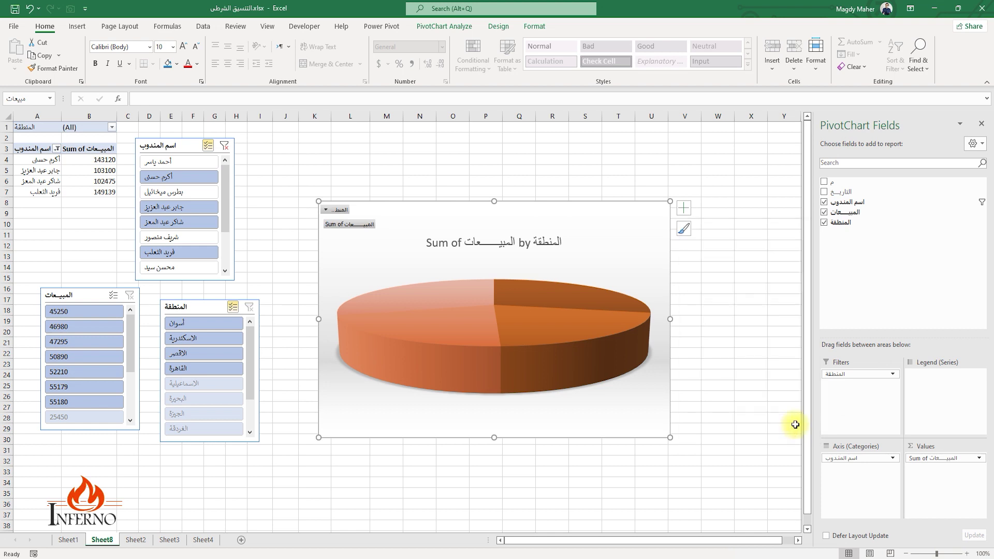
{"action": "left_click", "coordinate": [976, 224]}
{"action": "scroll", "coordinate": [782, 300], "scroll_direction": "down", "scroll_amount": 2}
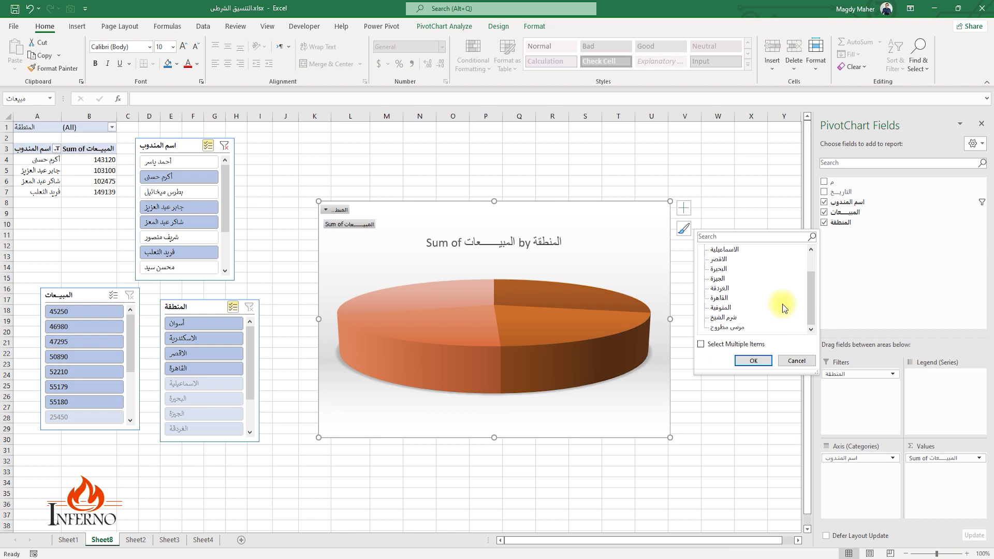
{"action": "left_click", "coordinate": [797, 361]}
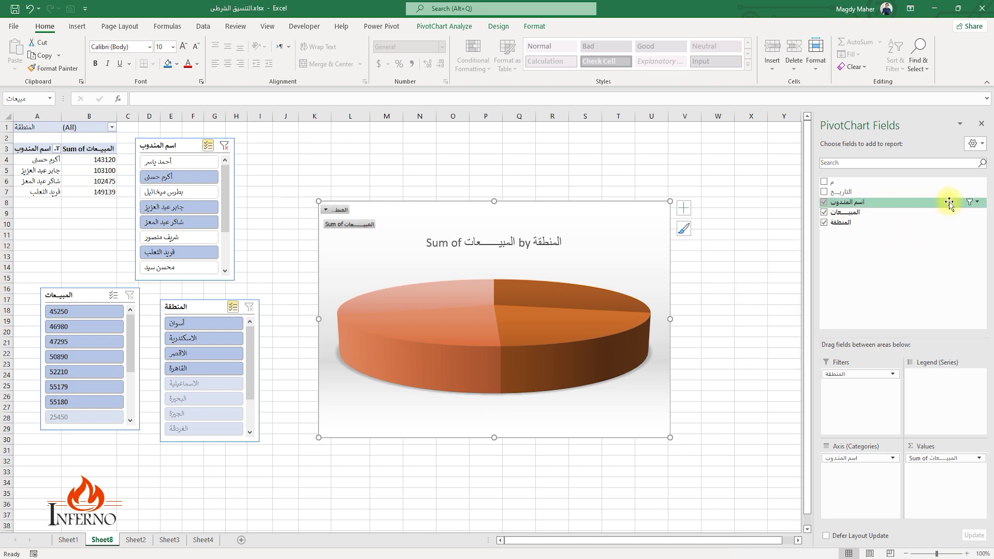
- Include all items in the filter of the اسم المندوب field
{"action": "left_click", "coordinate": [978, 206]}
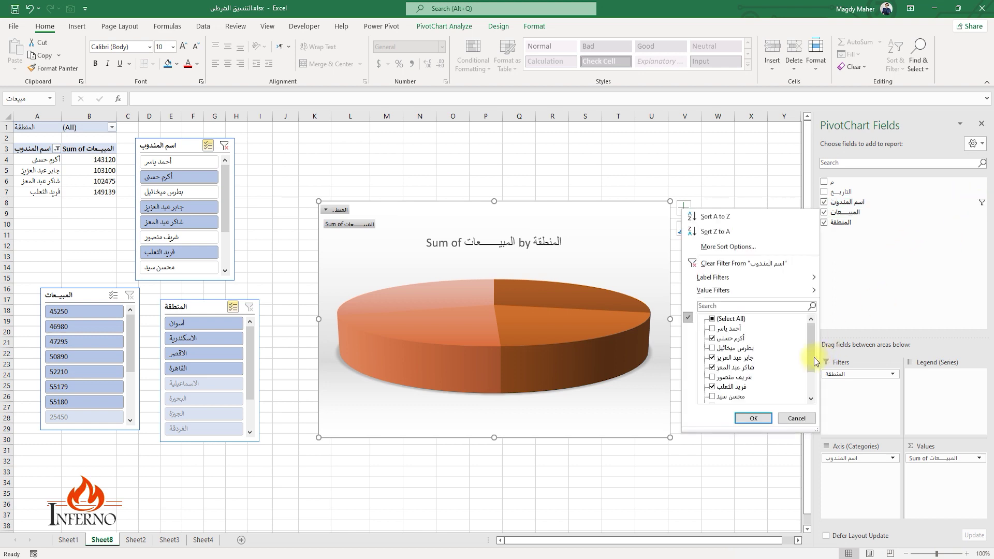
{"action": "left_click", "coordinate": [737, 319]}
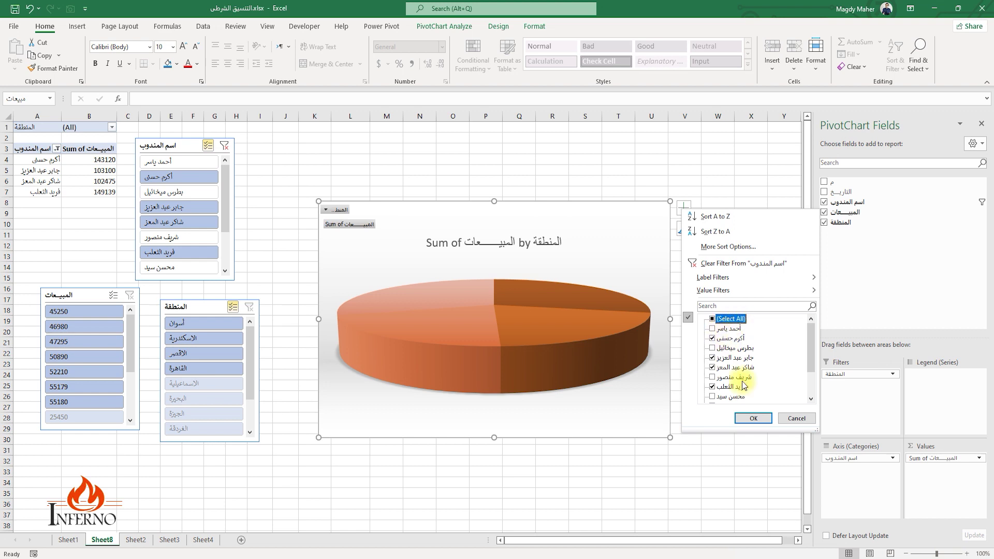
{"action": "left_click", "coordinate": [713, 319]}
{"action": "left_click", "coordinate": [753, 419]}
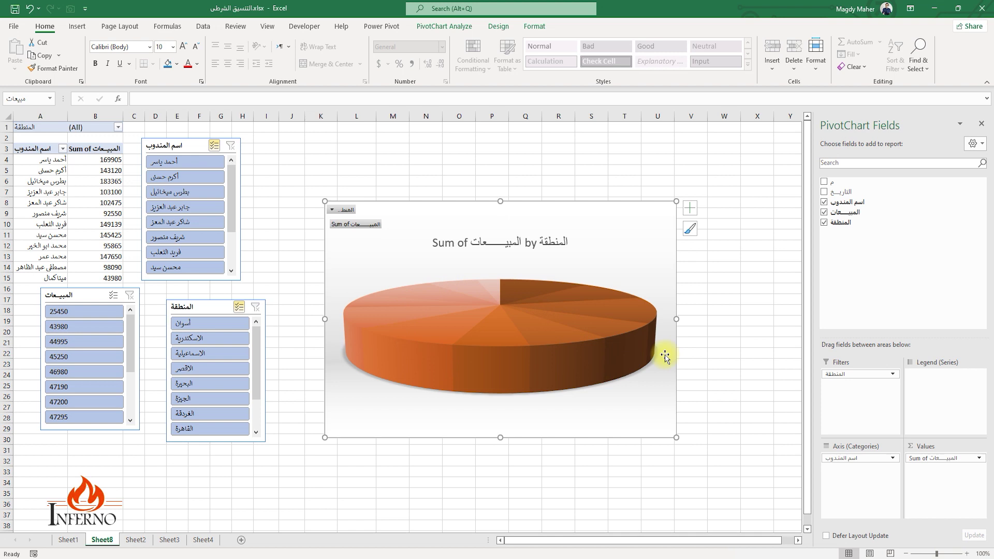
- Use المنطقة as the pivot chart's only axis category and remove اسم المندوب from the chart's fields
{"action": "mouse_move", "coordinate": [847, 461]}
{"action": "left_mouse_down"}
{"action": "mouse_move", "coordinate": [959, 408]}
{"action": "mouse_move", "coordinate": [859, 406]}
{"action": "mouse_move", "coordinate": [848, 378]}
{"action": "mouse_move", "coordinate": [847, 476]}
{"action": "left_mouse_up"}
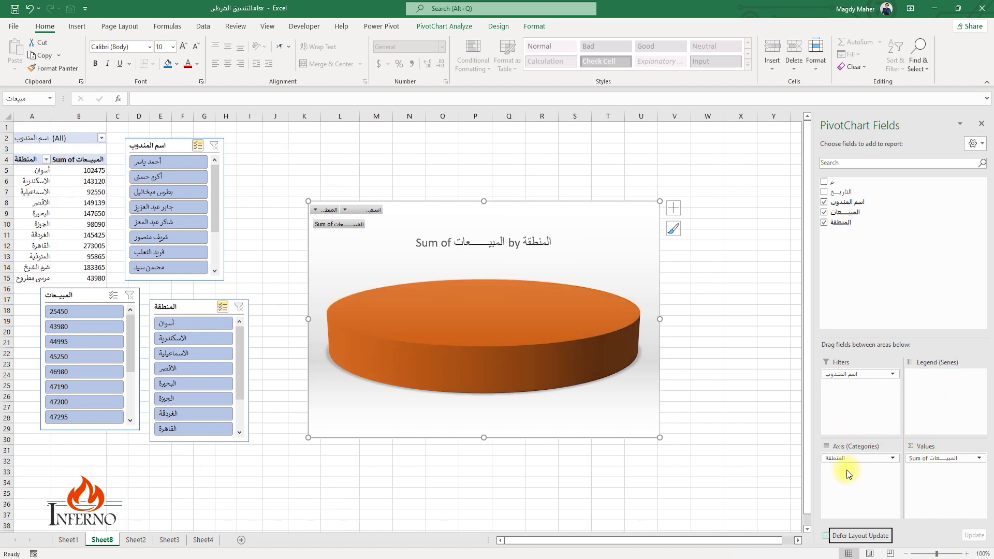
{"action": "left_click", "coordinate": [859, 374]}
{"action": "left_click_drag", "start_coordinate": [860, 373], "coordinate": [897, 290]}
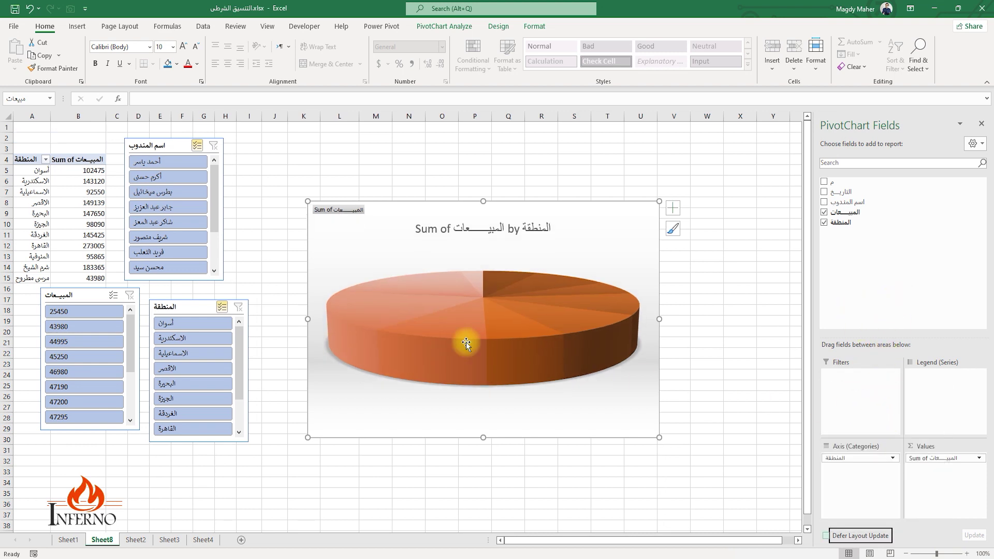
- Move the pie chart over to start at about column M and the اسم المندوب slicer up to about columns G to J
{"action": "mouse_move", "coordinate": [514, 381]}
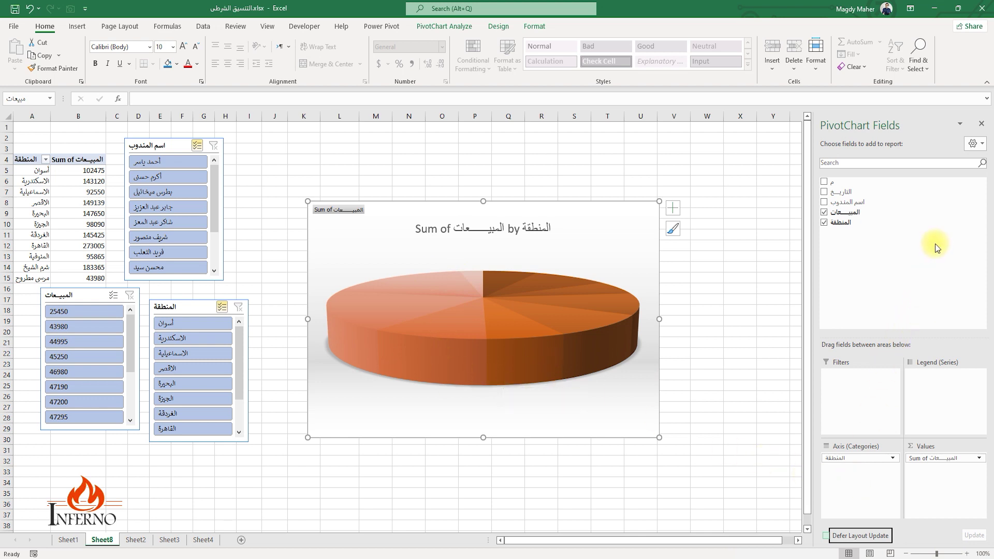
{"action": "mouse_move", "coordinate": [497, 317]}
{"action": "left_mouse_down"}
{"action": "mouse_move", "coordinate": [533, 295]}
{"action": "mouse_move", "coordinate": [451, 317]}
{"action": "mouse_move", "coordinate": [515, 324]}
{"action": "left_mouse_up"}
{"action": "left_click_drag", "start_coordinate": [630, 211], "coordinate": [691, 212]}
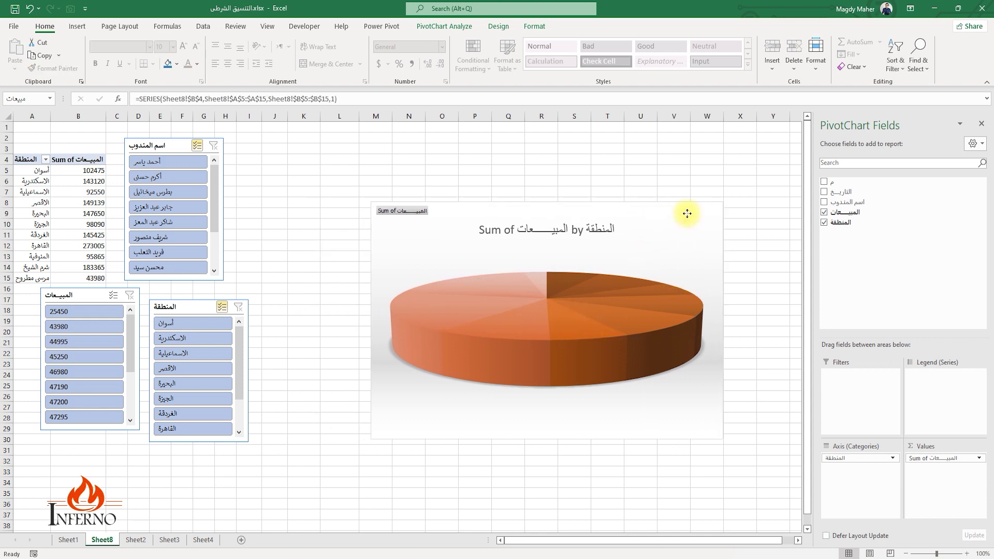
{"action": "left_click_drag", "start_coordinate": [145, 145], "coordinate": [220, 133]}
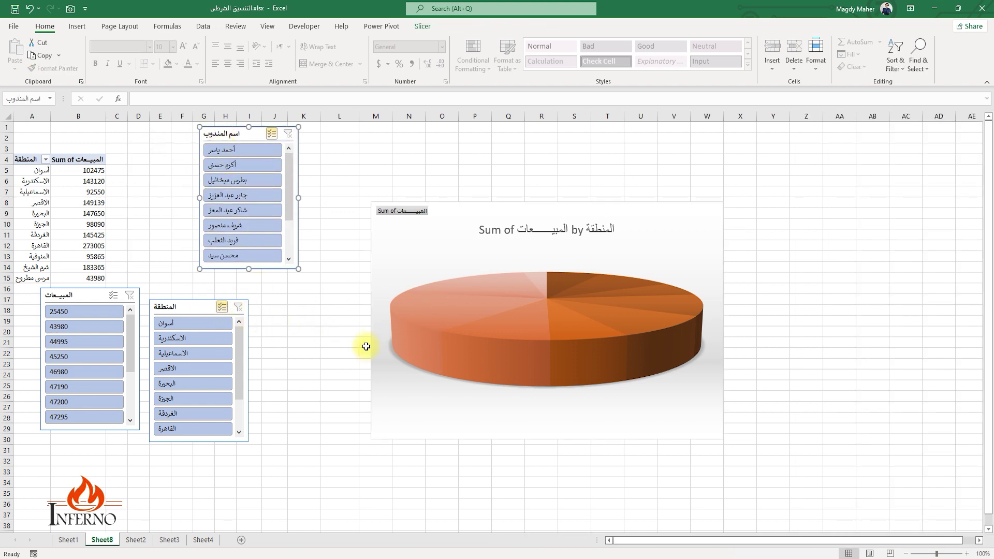
- Try the light orange and light yellow styles on the اسم المندوب slicer, and settle on the dark orange style
{"action": "left_click", "coordinate": [317, 156]}
{"action": "left_click", "coordinate": [259, 137]}
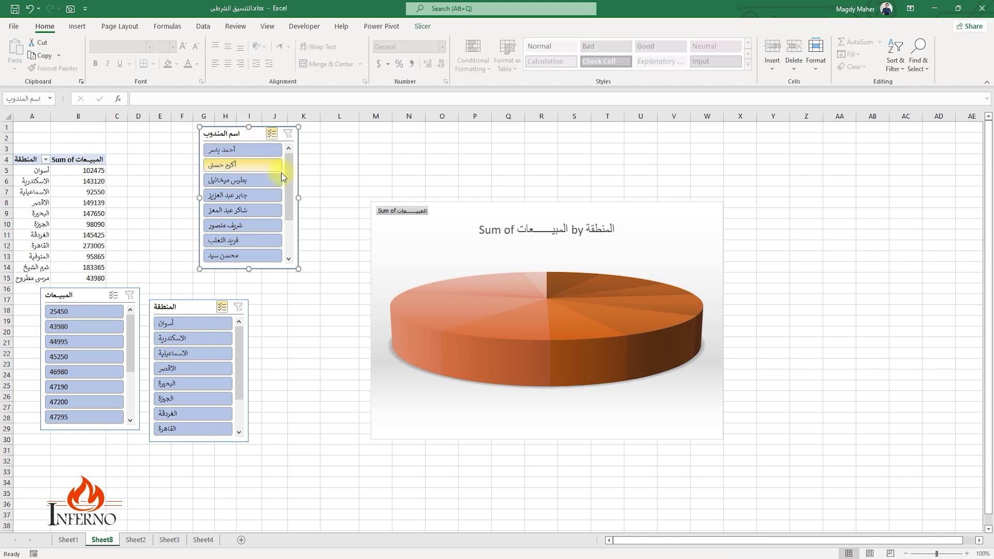
{"action": "left_click", "coordinate": [424, 27]}
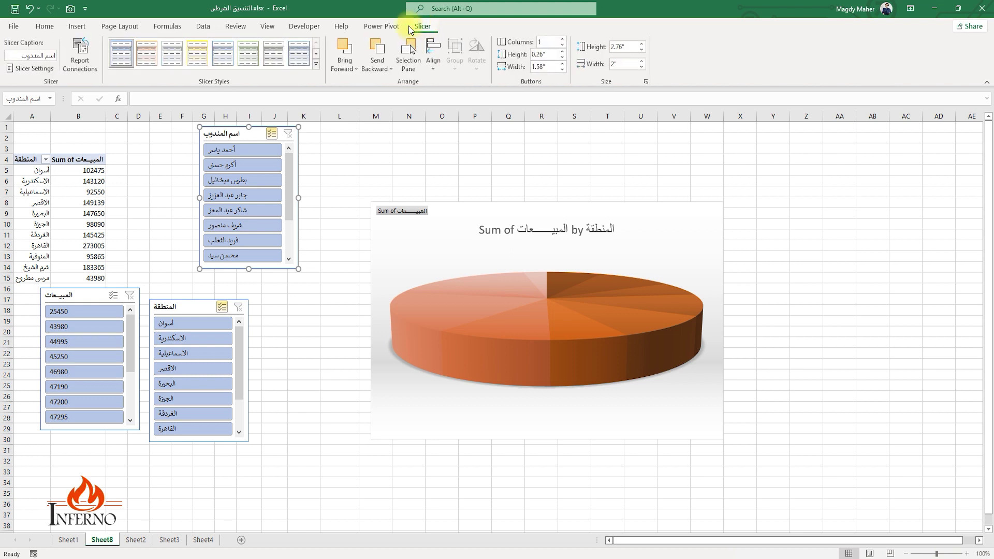
{"action": "left_click", "coordinate": [147, 53]}
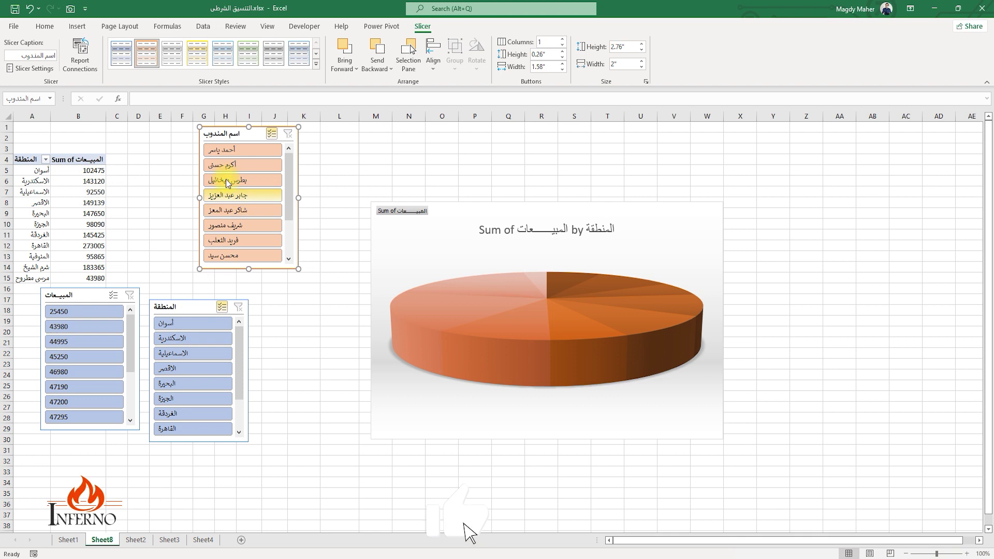
{"action": "left_click", "coordinate": [198, 51]}
{"action": "left_click", "coordinate": [315, 63]}
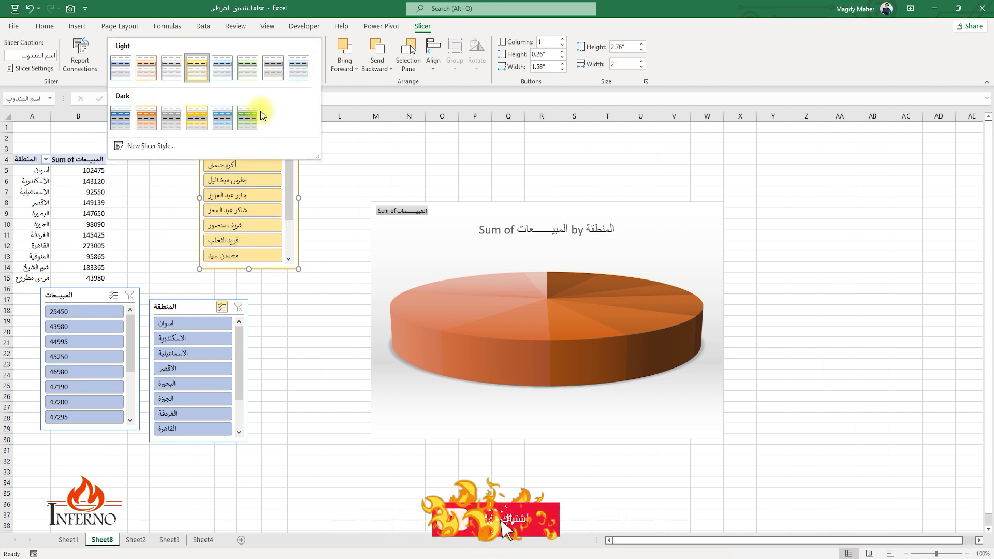
{"action": "left_click", "coordinate": [144, 127]}
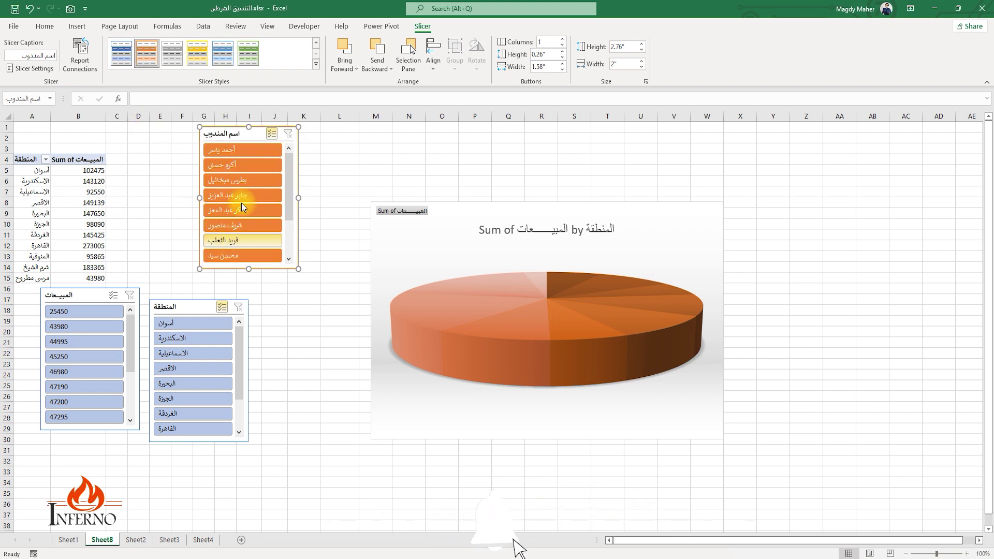
- Place the اسم المندوب slicer on the far side of the chart, at about column Y, and change its caption to المندوب
{"action": "left_click_drag", "start_coordinate": [220, 132], "coordinate": [788, 151]}
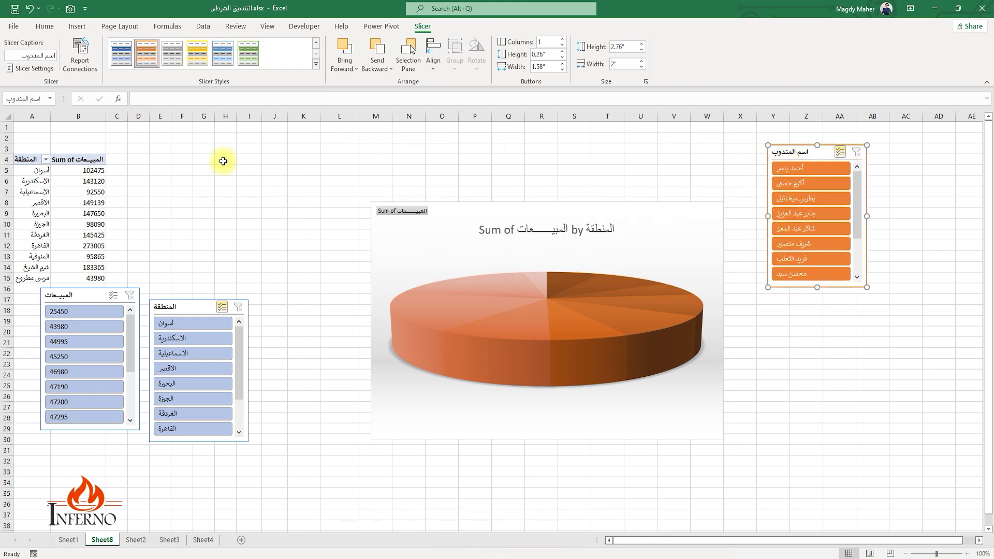
{"action": "left_click", "coordinate": [18, 52]}
{"action": "left_click", "coordinate": [52, 57]}
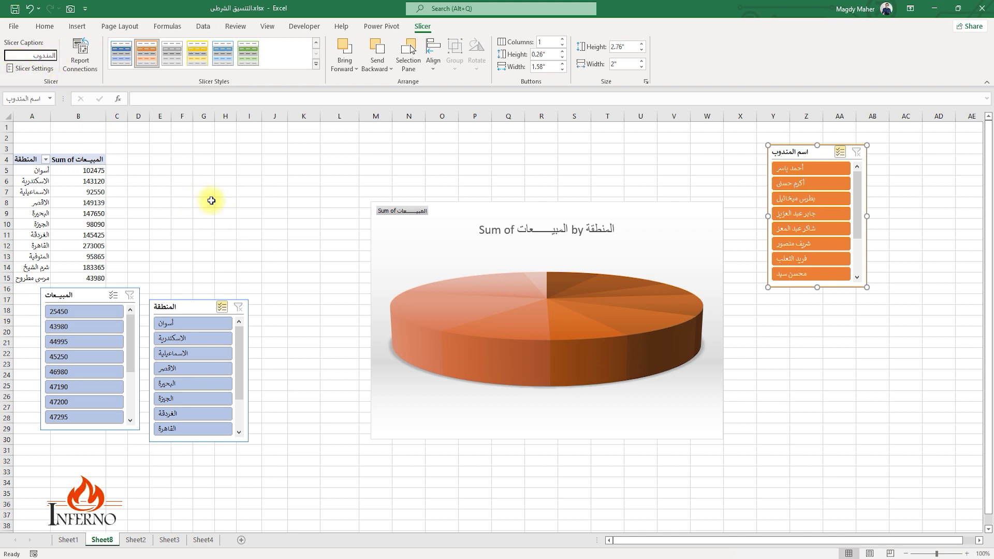
{"action": "key", "text": "Return"}
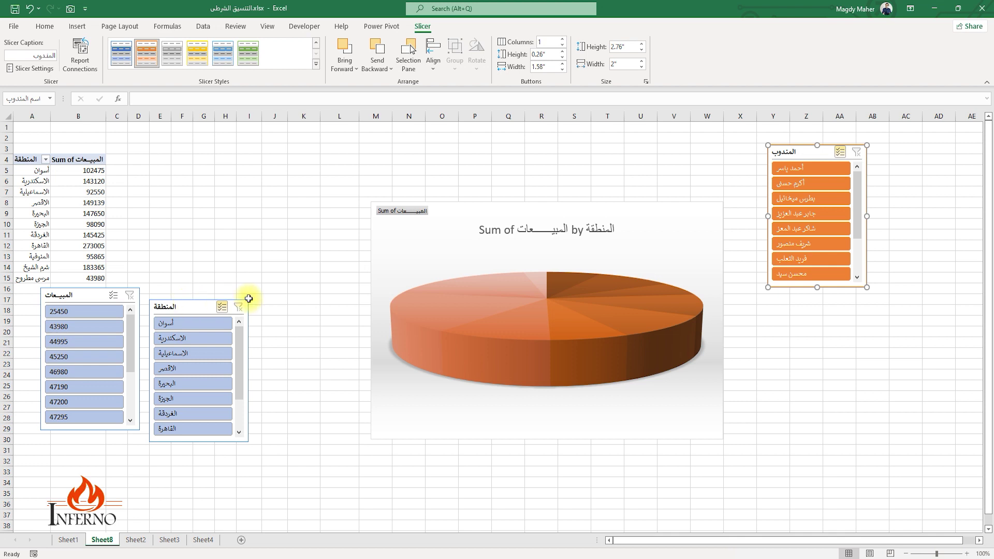
- Apply the dark yellow style to the المنطقة slicer and the dark green style to the المبيـــعات slicer
{"action": "left_click", "coordinate": [183, 307]}
{"action": "left_click", "coordinate": [196, 57]}
{"action": "left_click", "coordinate": [87, 291]}
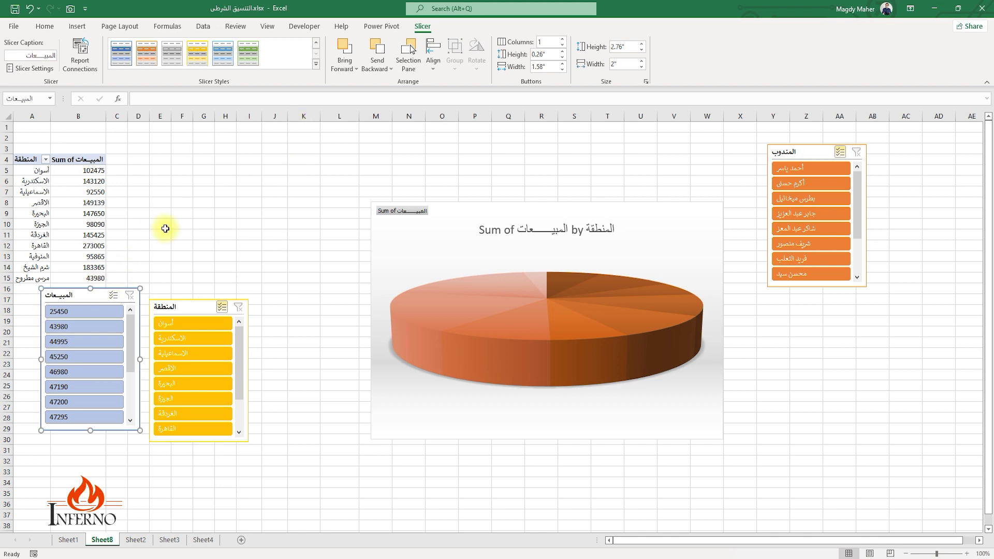
{"action": "left_click", "coordinate": [249, 53]}
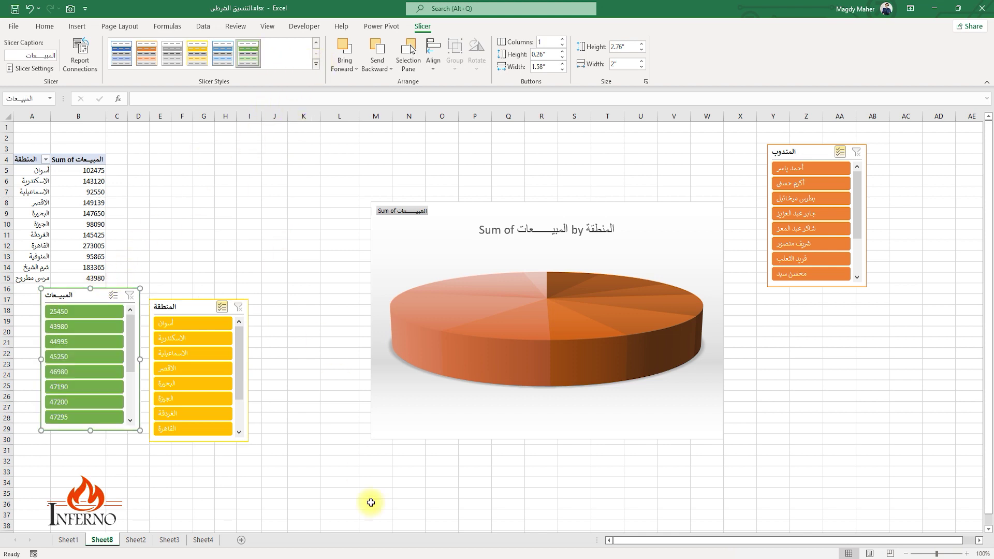
- Move the المندوب slicer over the المنطقة slicer, bring it forward in front of it, and shift it up to about row 8
{"action": "left_click_drag", "start_coordinate": [811, 151], "coordinate": [217, 250]}
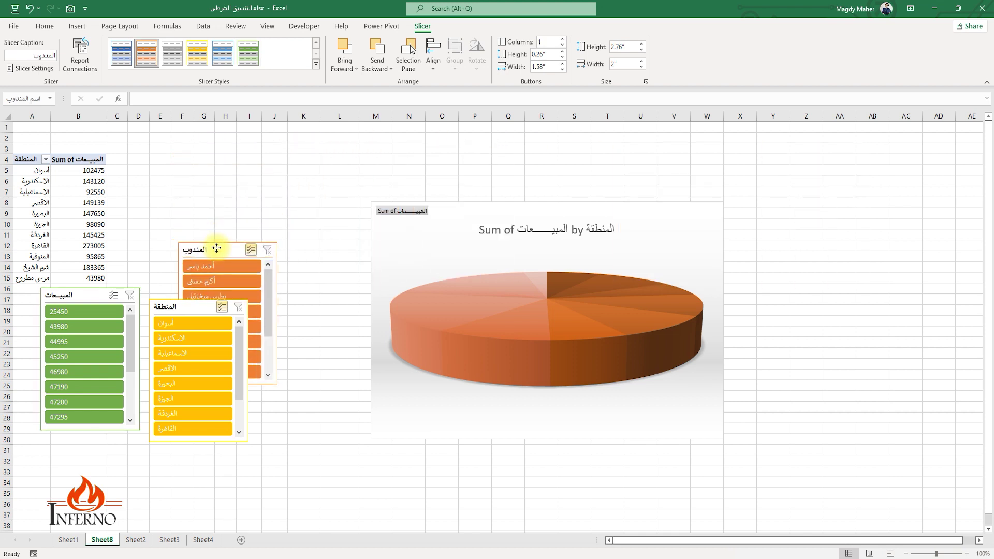
{"action": "left_click", "coordinate": [353, 60]}
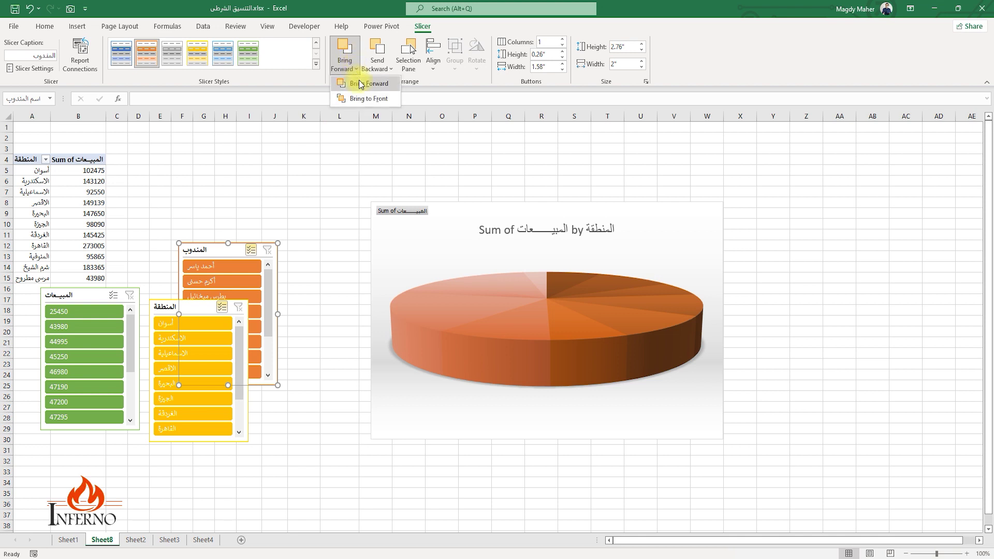
{"action": "left_click", "coordinate": [359, 82]}
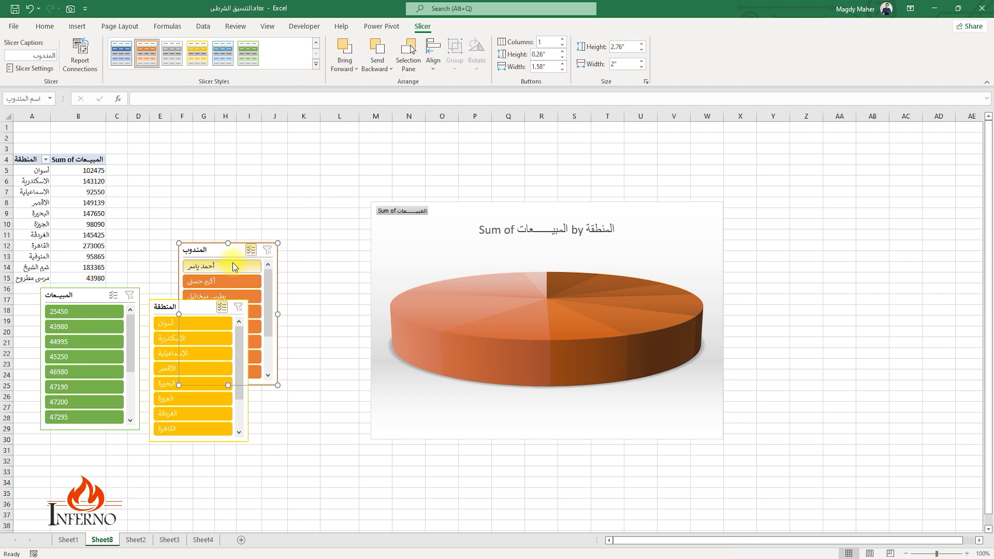
{"action": "left_click", "coordinate": [356, 85]}
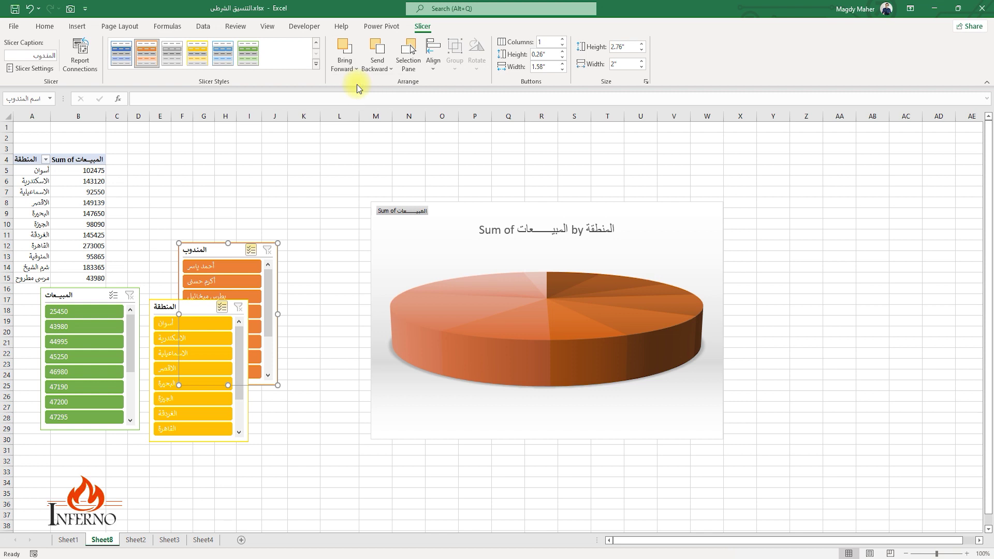
{"action": "left_click_drag", "start_coordinate": [211, 250], "coordinate": [221, 203]}
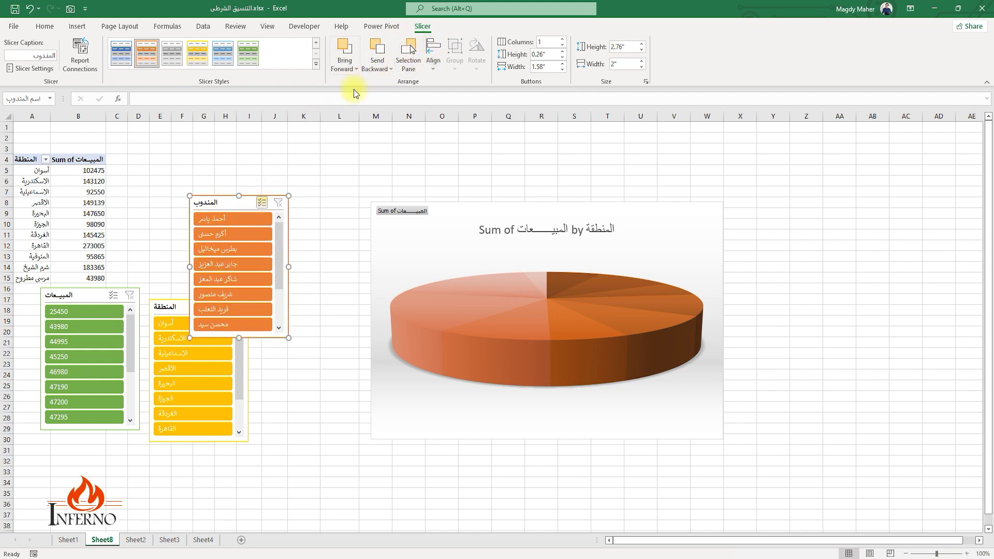
- Review the list of objects on the sheet and the alignment options available for the المندوب slicer
{"action": "left_click", "coordinate": [408, 58]}
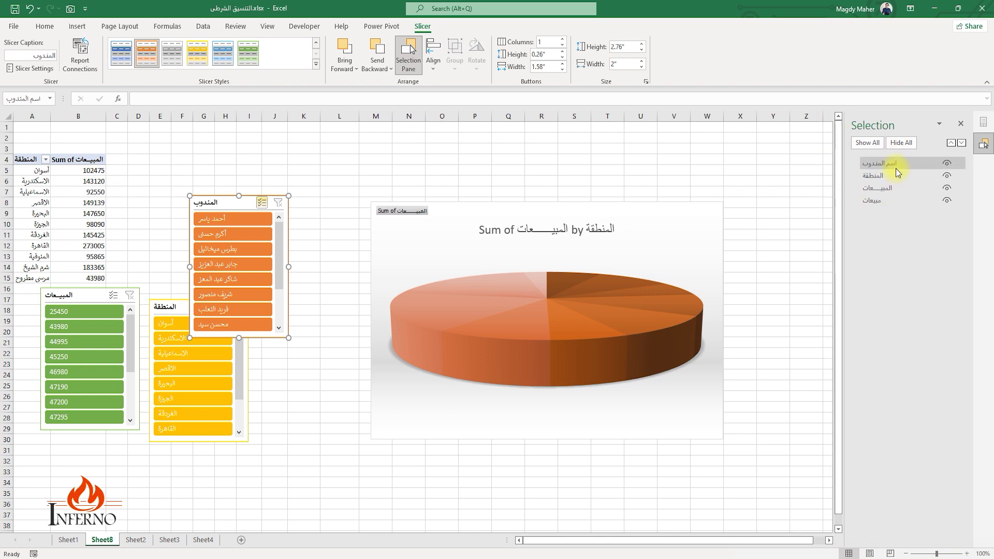
{"action": "left_click", "coordinate": [960, 123]}
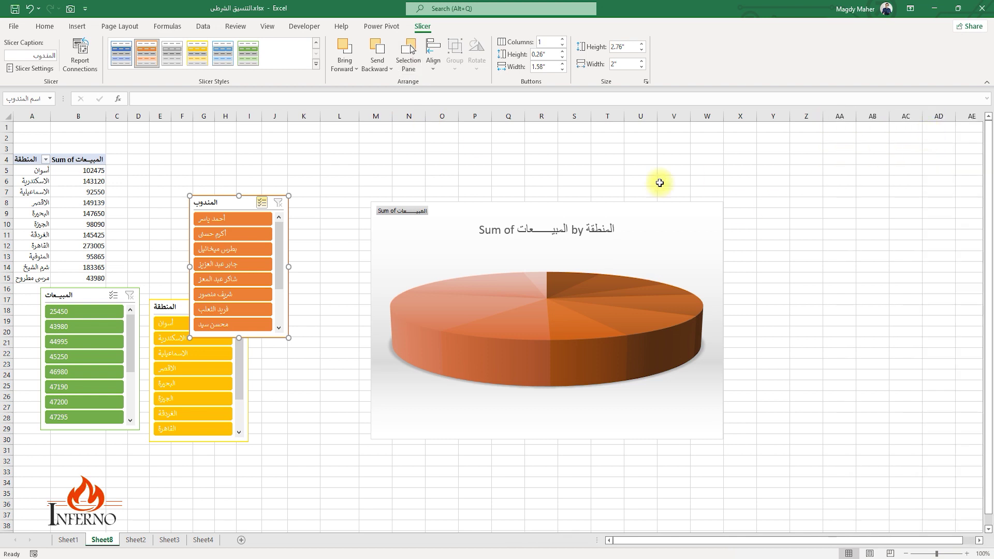
{"action": "left_click", "coordinate": [429, 65]}
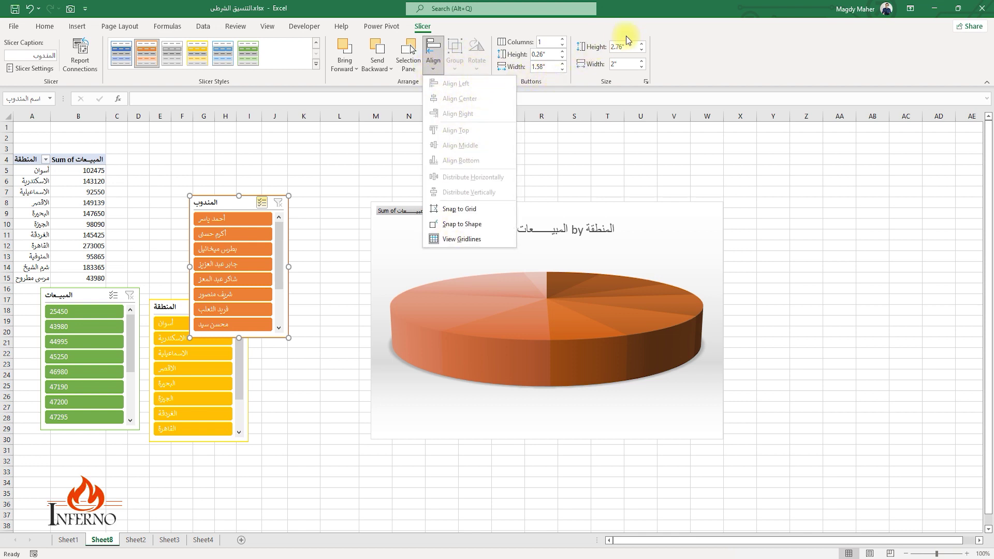
{"action": "left_click", "coordinate": [722, 61]}
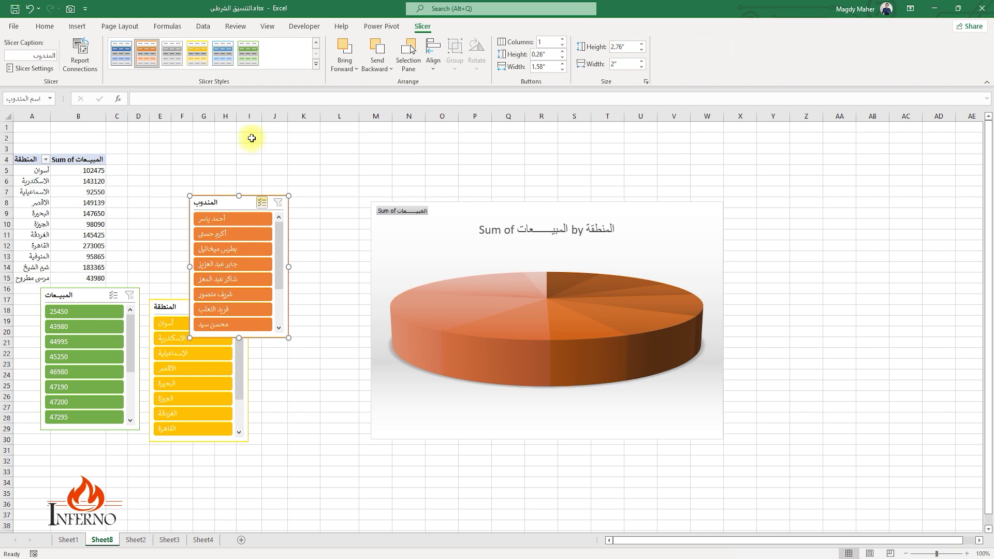
- Check which pivot tables the المندوب slicer is connected to, leaving its report connections as they are
{"action": "left_click", "coordinate": [83, 67]}
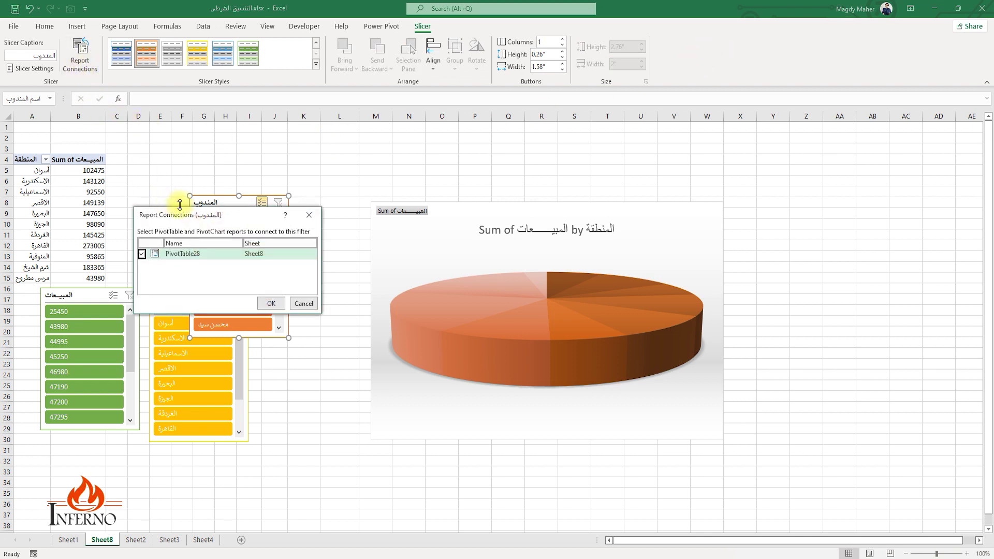
{"action": "left_click_drag", "start_coordinate": [202, 214], "coordinate": [544, 145]}
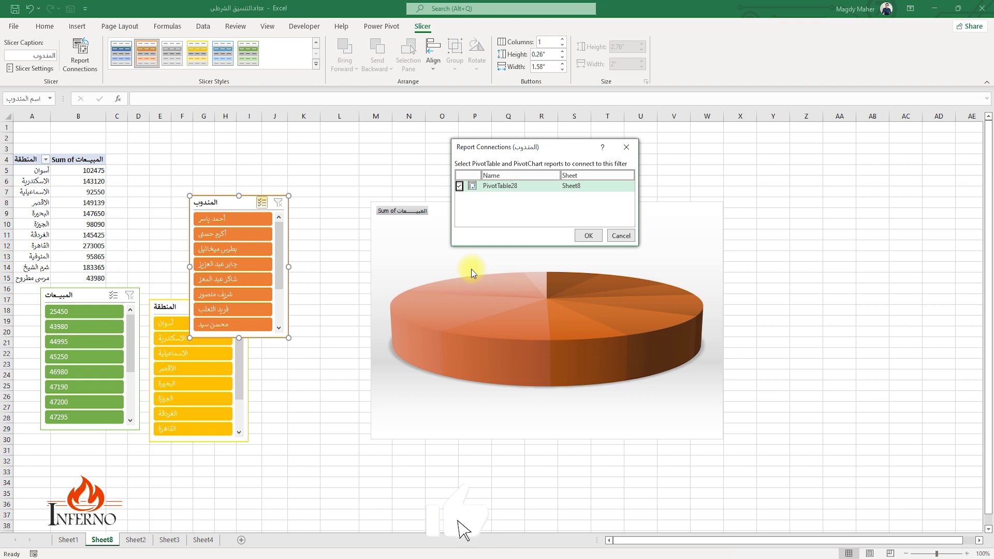
{"action": "left_click", "coordinate": [619, 236]}
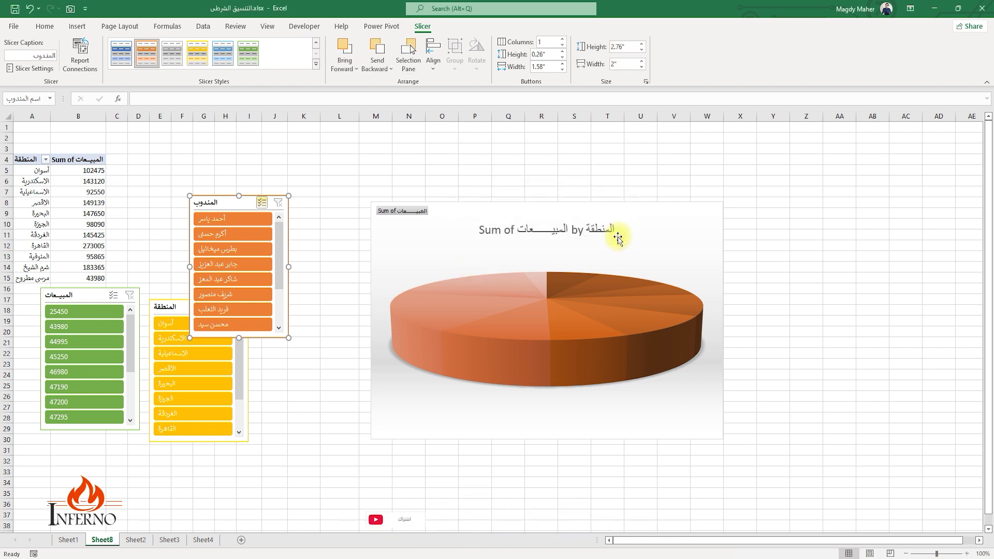
- Move the pie chart up so that its upper edge sits at about row 3
{"action": "left_click", "coordinate": [515, 213]}
{"action": "left_click_drag", "start_coordinate": [580, 212], "coordinate": [561, 164]}
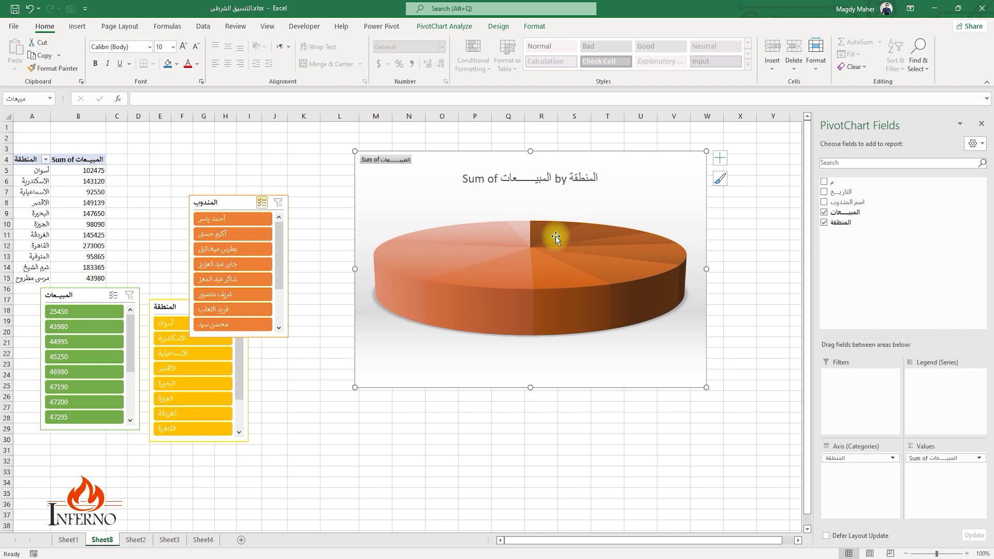
- Insert a timeline for the التاريخ field, linked to the pie chart
{"action": "mouse_move", "coordinate": [578, 234]}
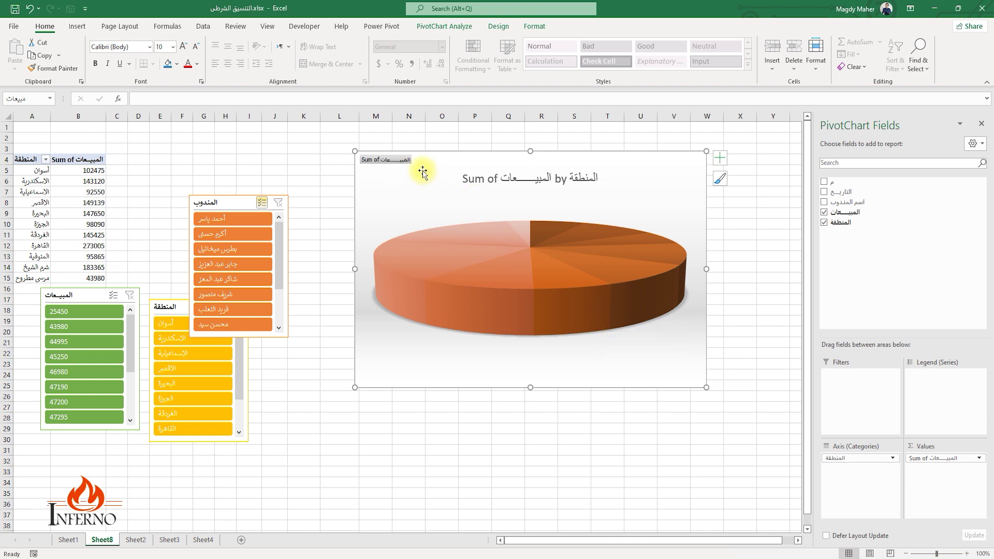
{"action": "left_click", "coordinate": [446, 27]}
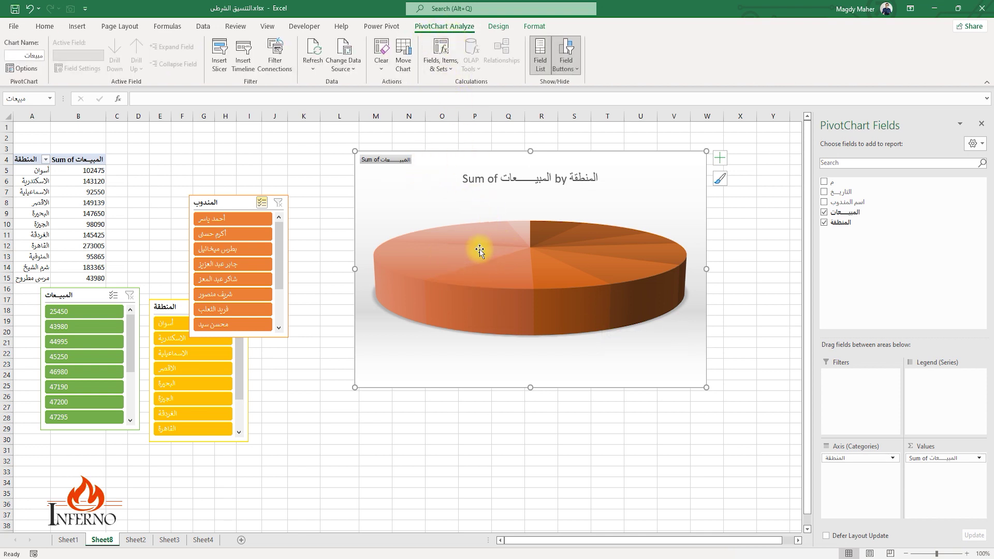
{"action": "left_click", "coordinate": [240, 69]}
{"action": "left_click", "coordinate": [499, 143]}
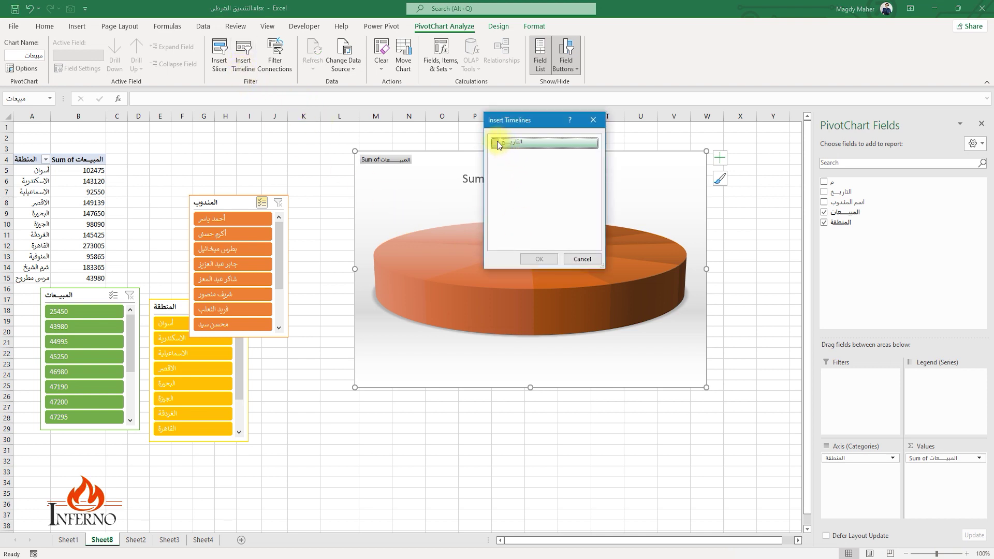
{"action": "left_click", "coordinate": [539, 259]}
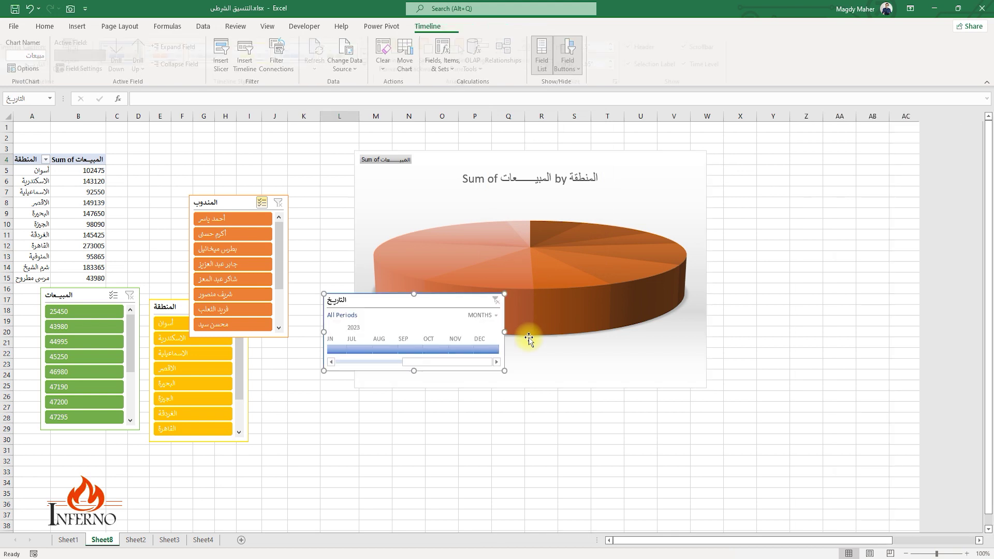
- Try filtering the chart through the التاريخ timeline by single months of 2023: March, April, June, January and February
{"action": "left_click_drag", "start_coordinate": [442, 368], "coordinate": [372, 364]}
{"action": "left_click", "coordinate": [391, 350]}
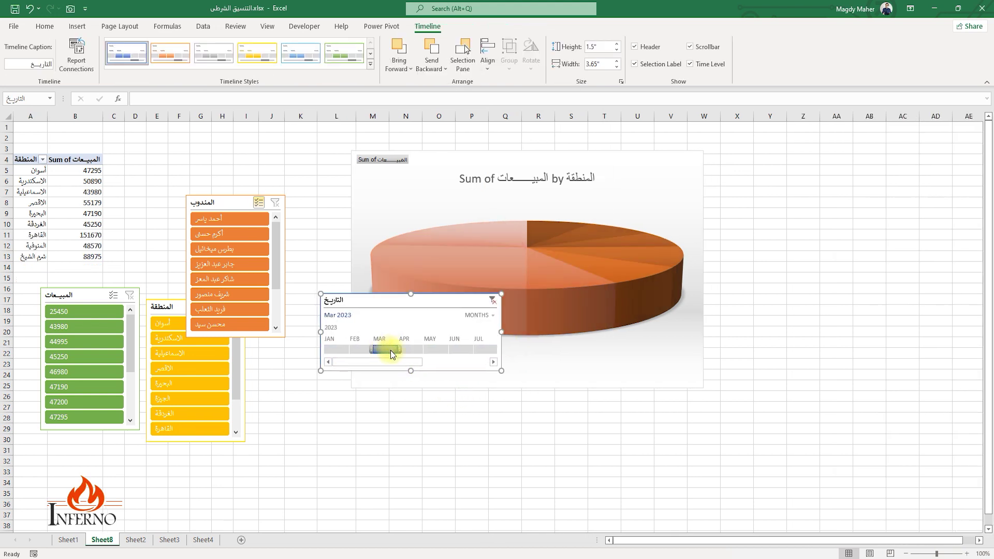
{"action": "left_click", "coordinate": [410, 349]}
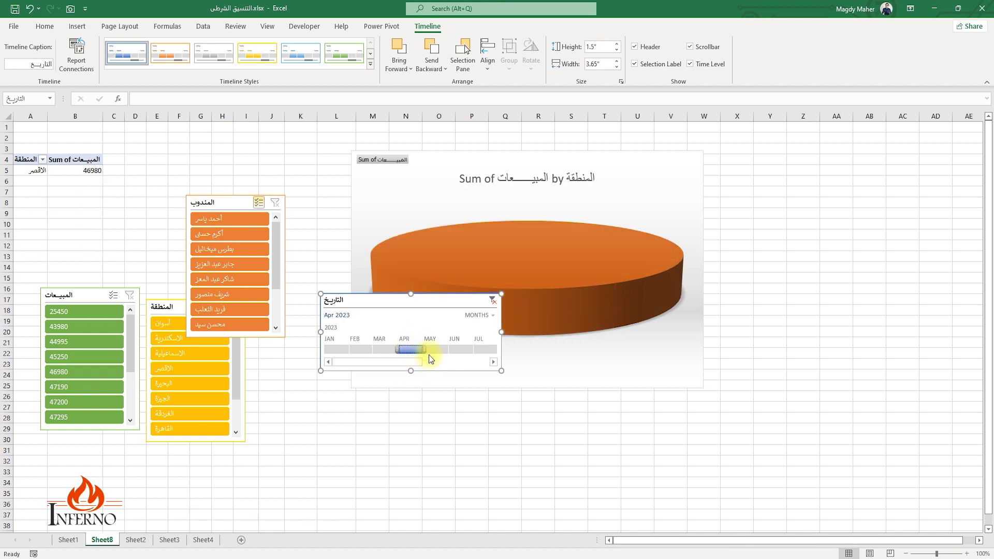
{"action": "left_click", "coordinate": [433, 351]}
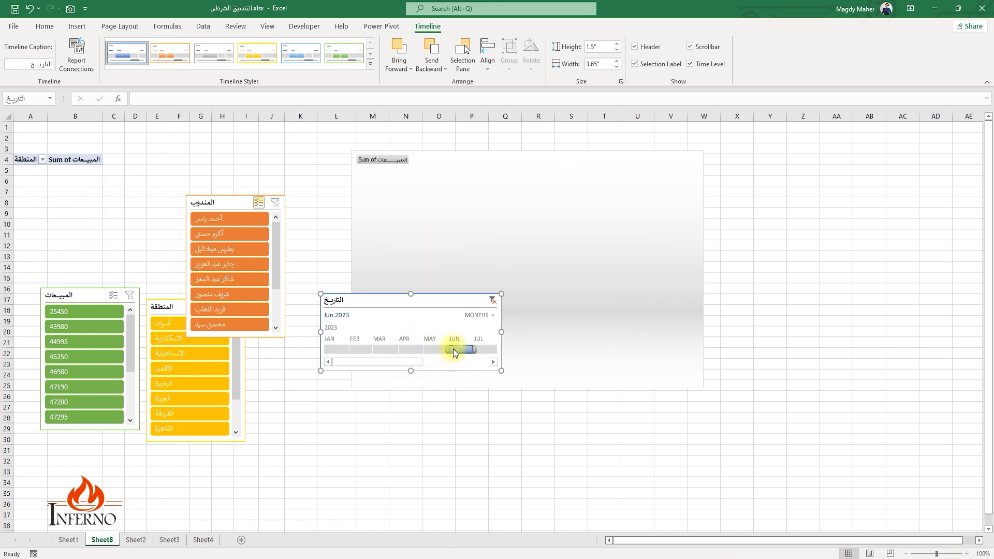
{"action": "left_click", "coordinate": [346, 347]}
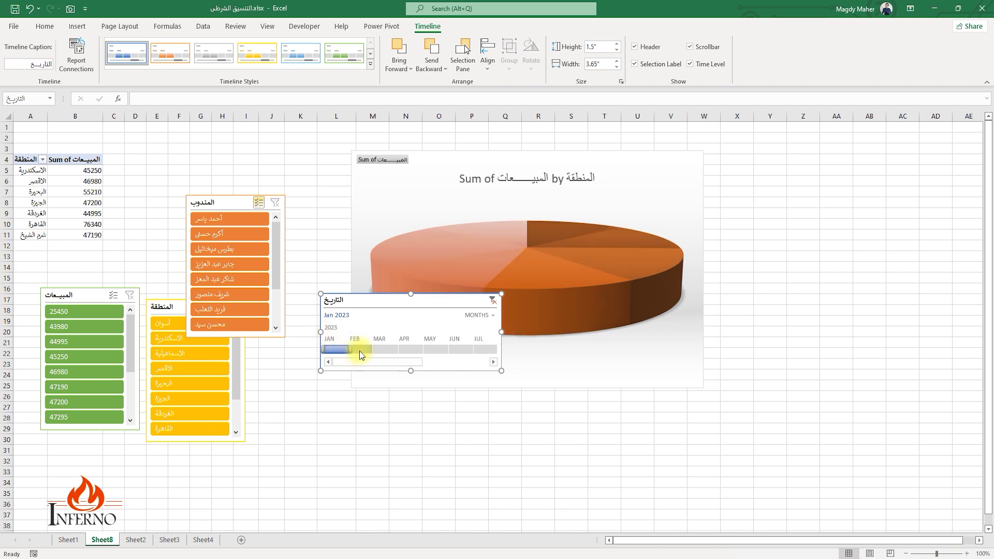
{"action": "left_click", "coordinate": [360, 351]}
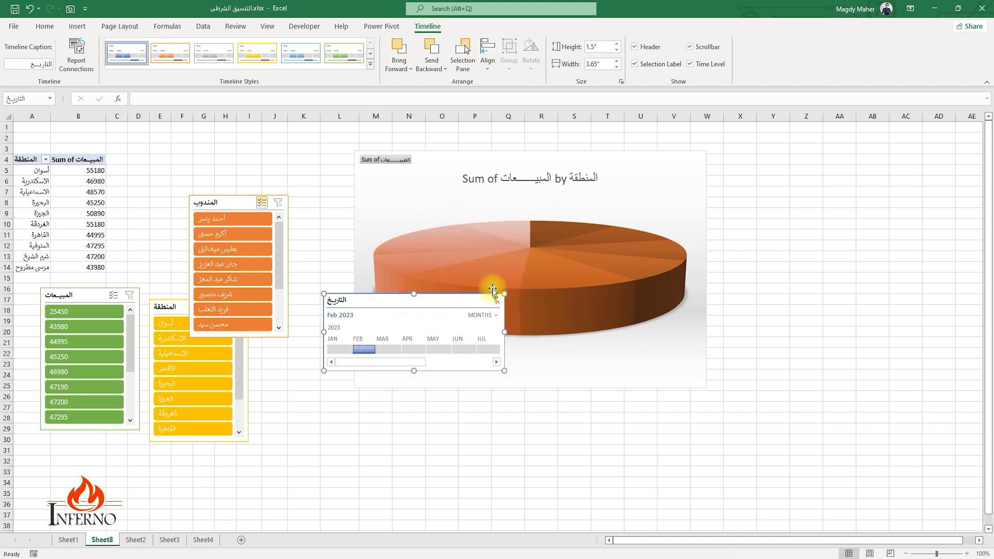
- Move the التاريخ timeline just below the pie chart, with its upper edge at about row 25
{"action": "left_click_drag", "start_coordinate": [435, 309], "coordinate": [443, 405]}
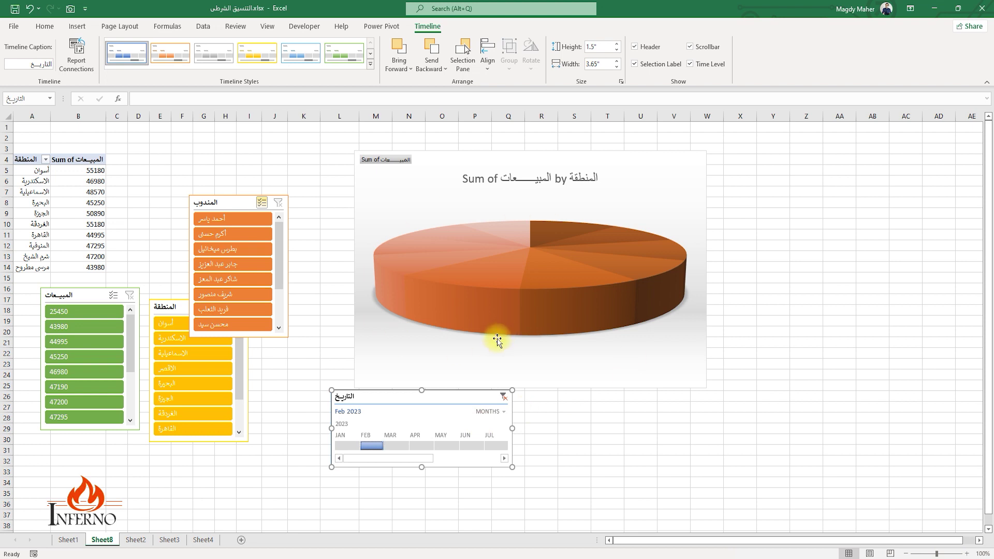
- Extend the التاريخ timeline's selection from January through September 2023 and give the timeline the grey style
{"action": "left_click", "coordinate": [346, 446]}
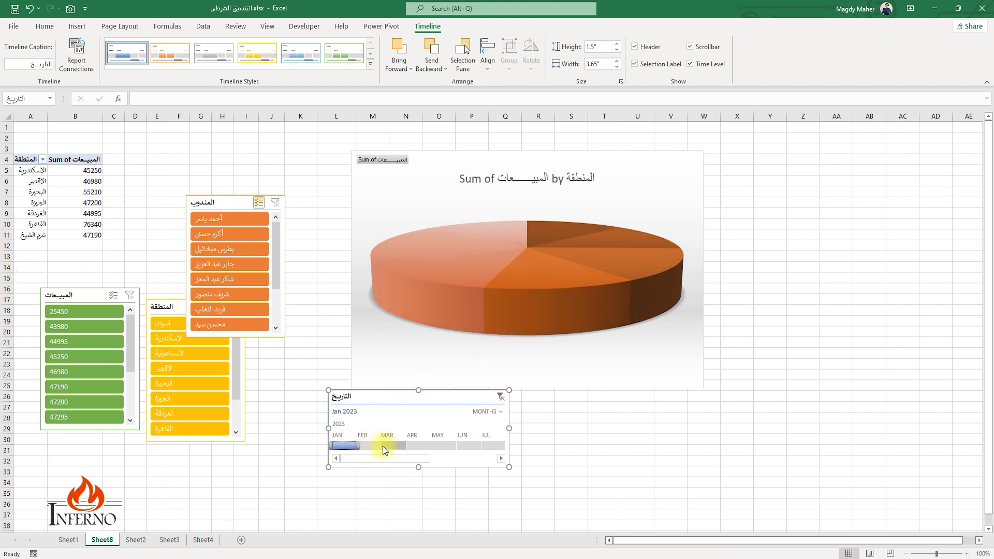
{"action": "left_click_drag", "start_coordinate": [357, 446], "coordinate": [464, 445]}
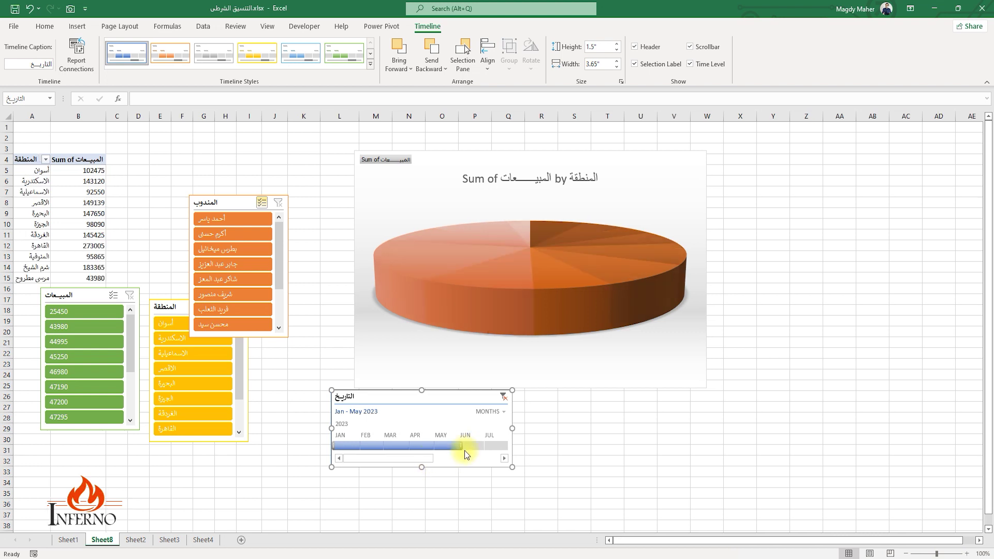
{"action": "left_click_drag", "start_coordinate": [464, 444], "coordinate": [545, 443]}
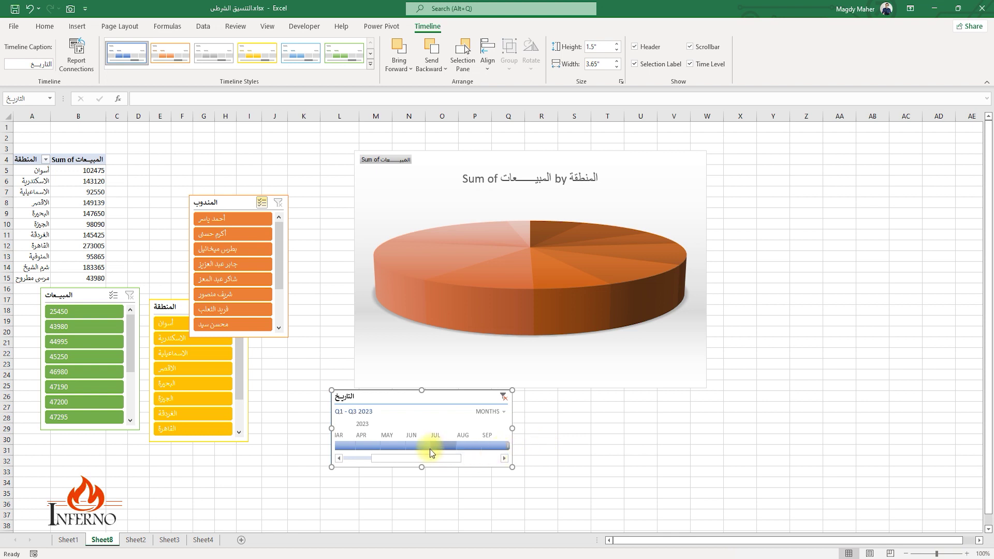
{"action": "left_click_drag", "start_coordinate": [428, 453], "coordinate": [461, 458]}
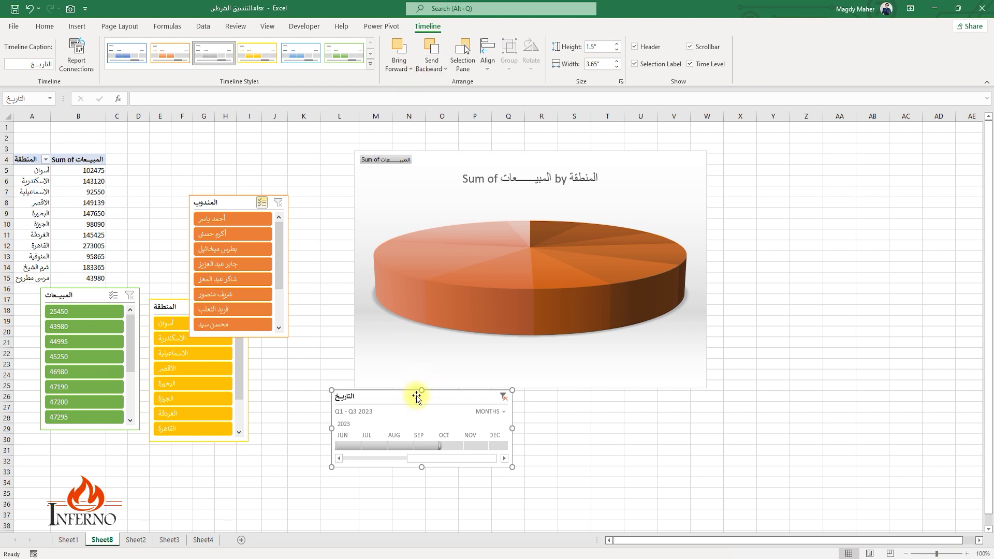
{"action": "left_click", "coordinate": [252, 199]}
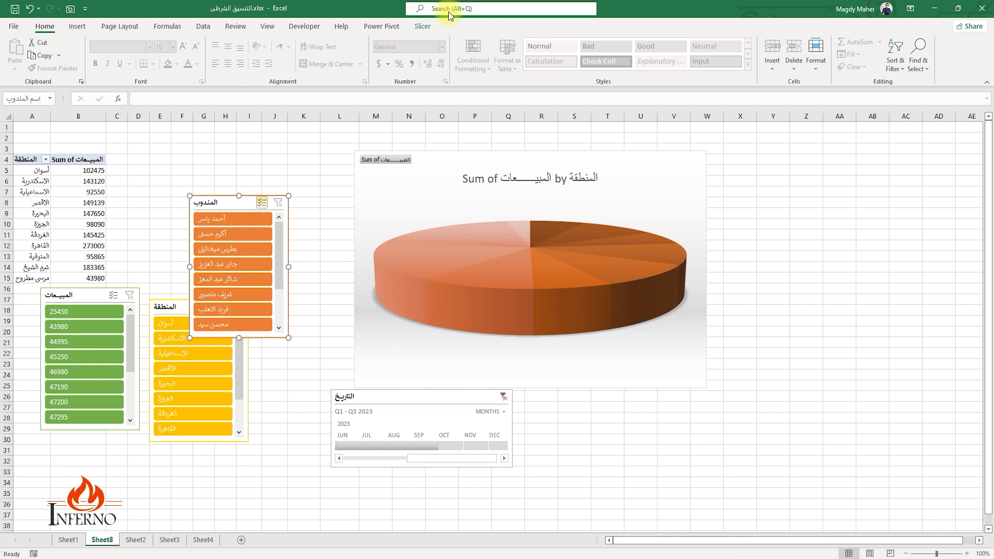
{"action": "left_click", "coordinate": [420, 26]}
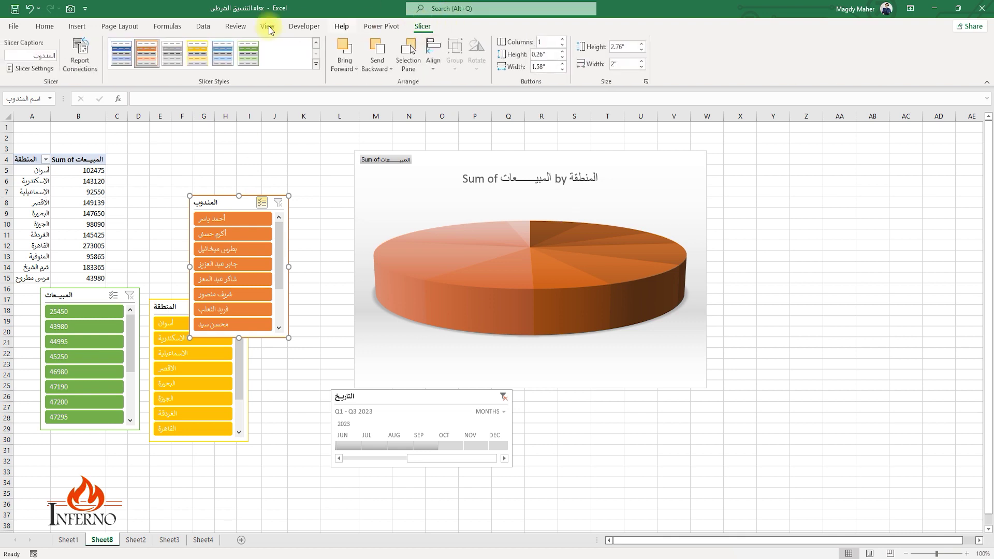
{"action": "left_click", "coordinate": [641, 167]}
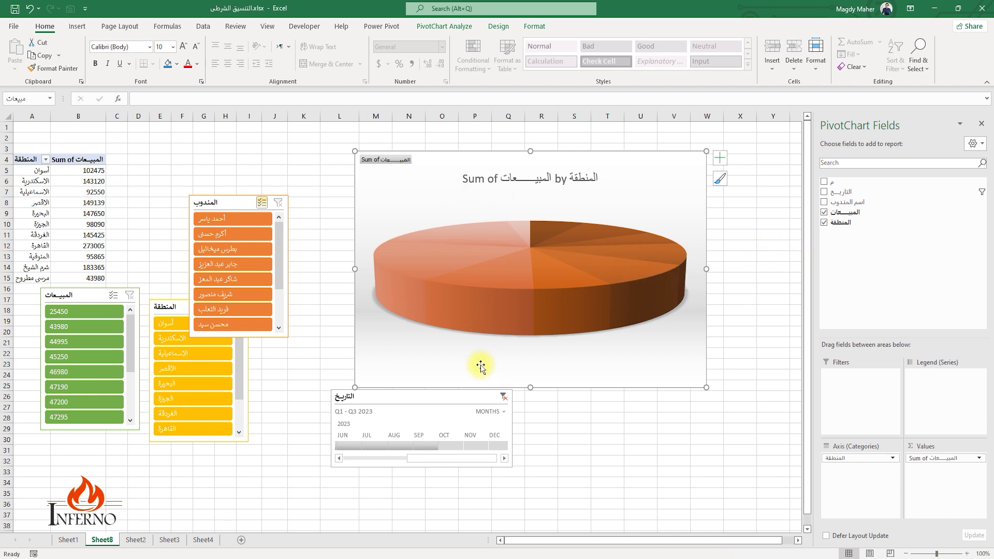
- Look over the source sales table on Sheet2 and return to the pivot chart on Sheet8
{"action": "left_click", "coordinate": [166, 541]}
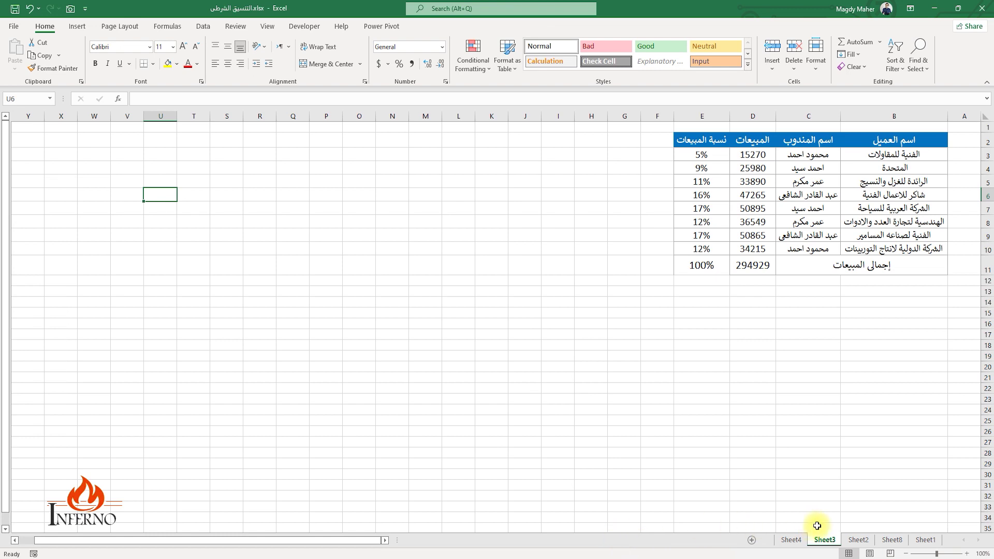
{"action": "left_click", "coordinate": [859, 540]}
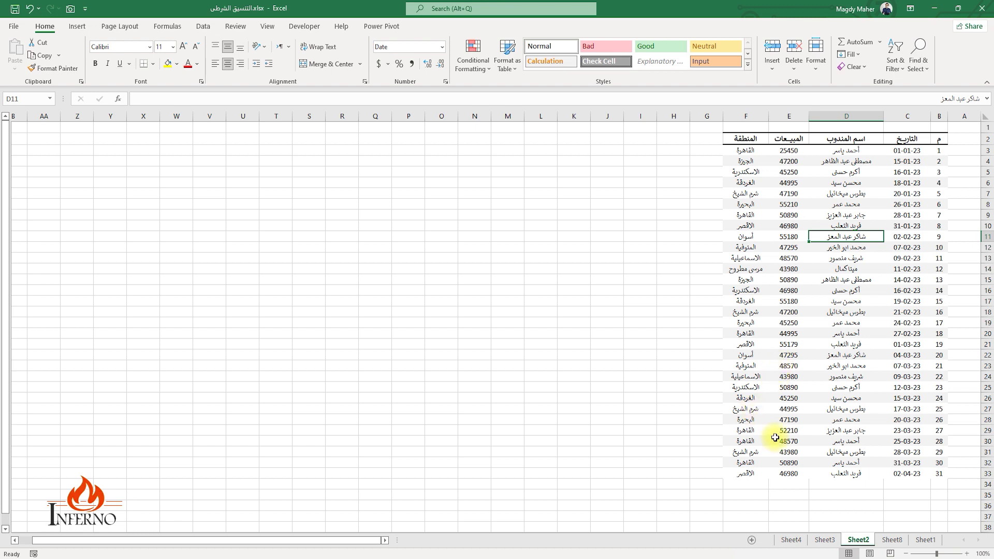
{"action": "left_click", "coordinate": [891, 540]}
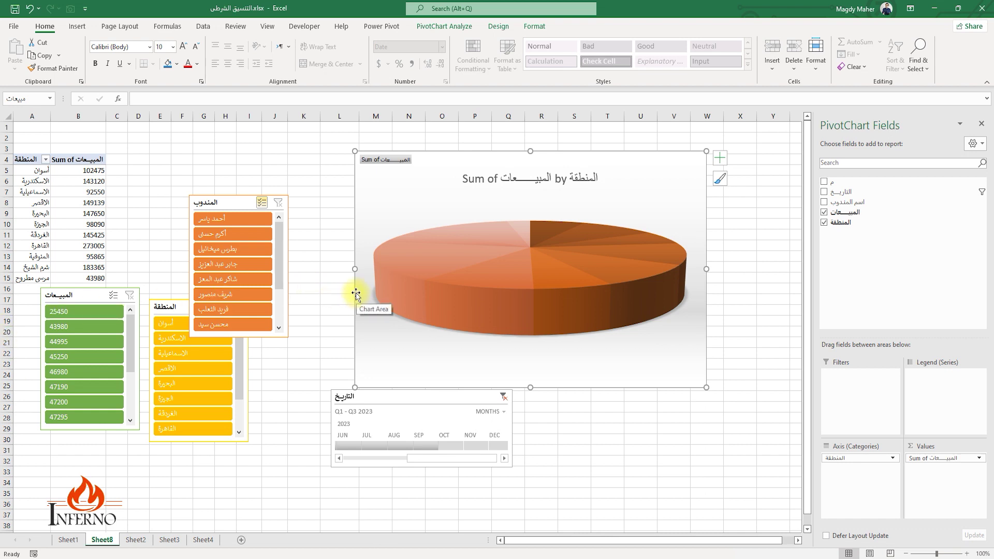
- Move the pie chart so that its upper-left corner sits at about cell N2
{"action": "mouse_move", "coordinate": [399, 260]}
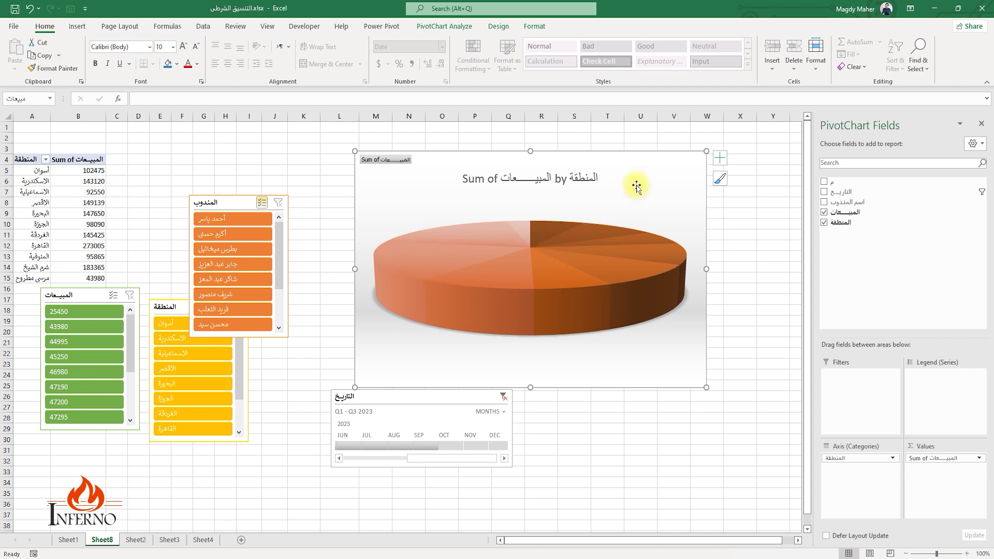
{"action": "left_click_drag", "start_coordinate": [681, 162], "coordinate": [719, 148]}
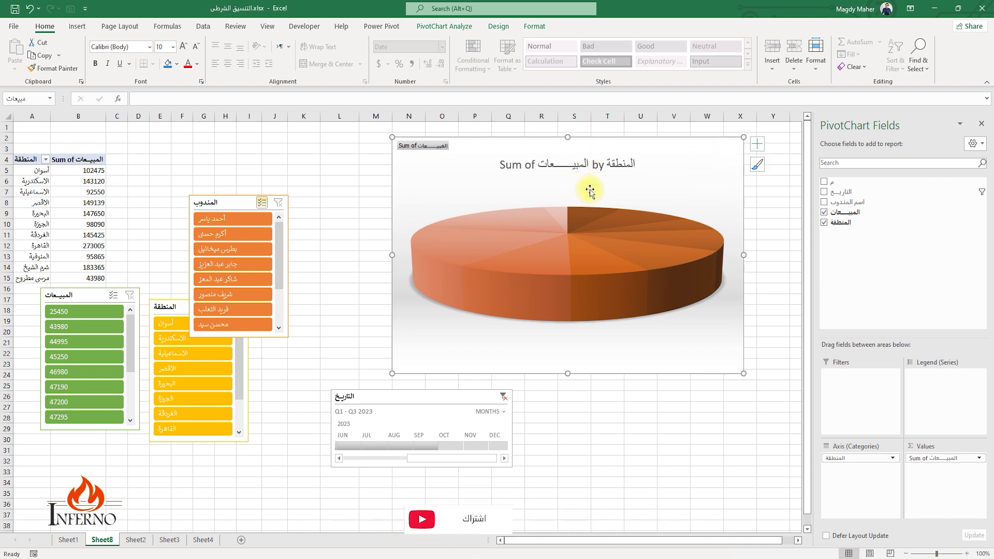
- Refresh all pivot data in the workbook twice with Refresh All
{"action": "left_click", "coordinate": [444, 26]}
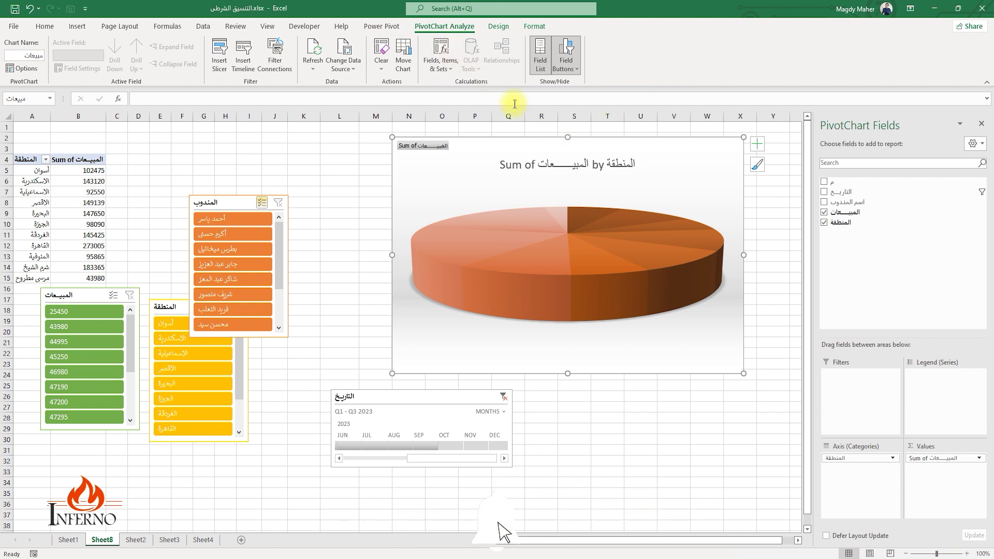
{"action": "left_click", "coordinate": [313, 72]}
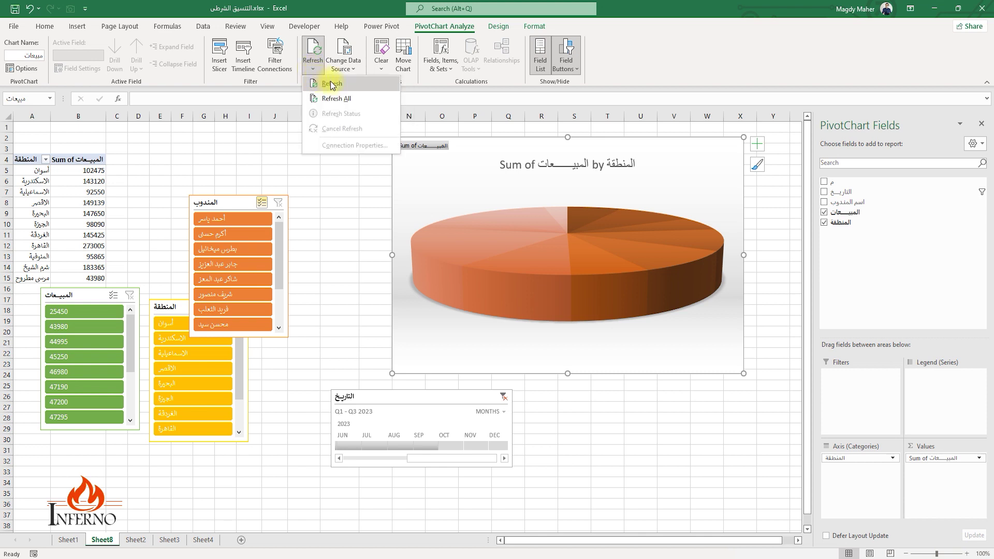
{"action": "left_click", "coordinate": [338, 99]}
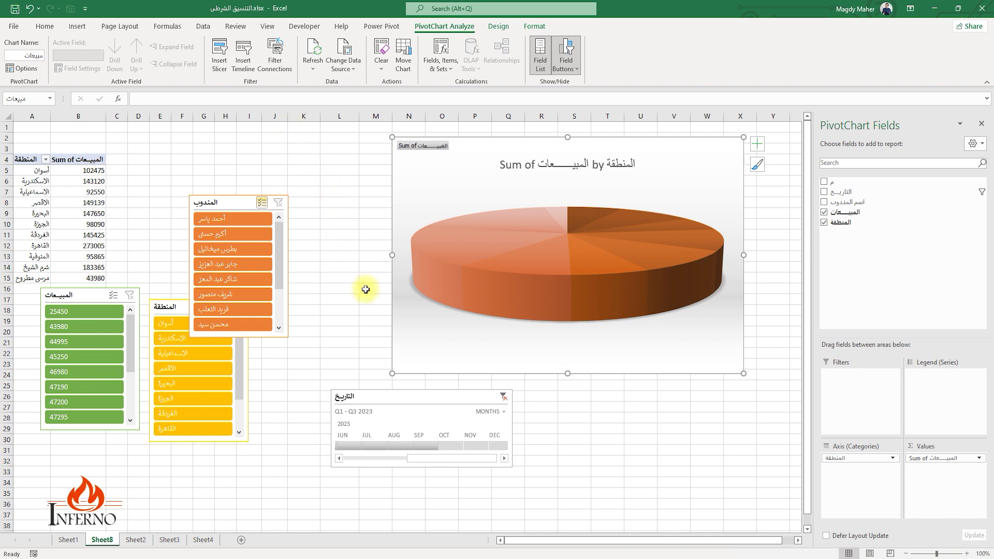
{"action": "left_click", "coordinate": [314, 70]}
{"action": "left_click", "coordinate": [327, 98]}
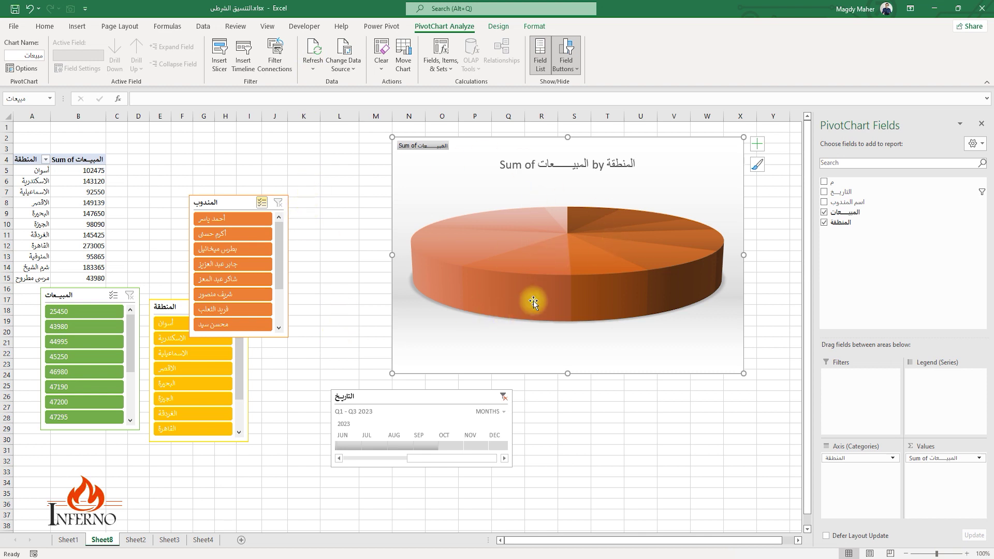
- Change the pivot table's data source, trying Sheet2!$B$2:$K$43 before reselecting and accepting Sheet2!$B$2:$F$33
{"action": "left_click", "coordinate": [337, 73]}
{"action": "left_click", "coordinate": [365, 84]}
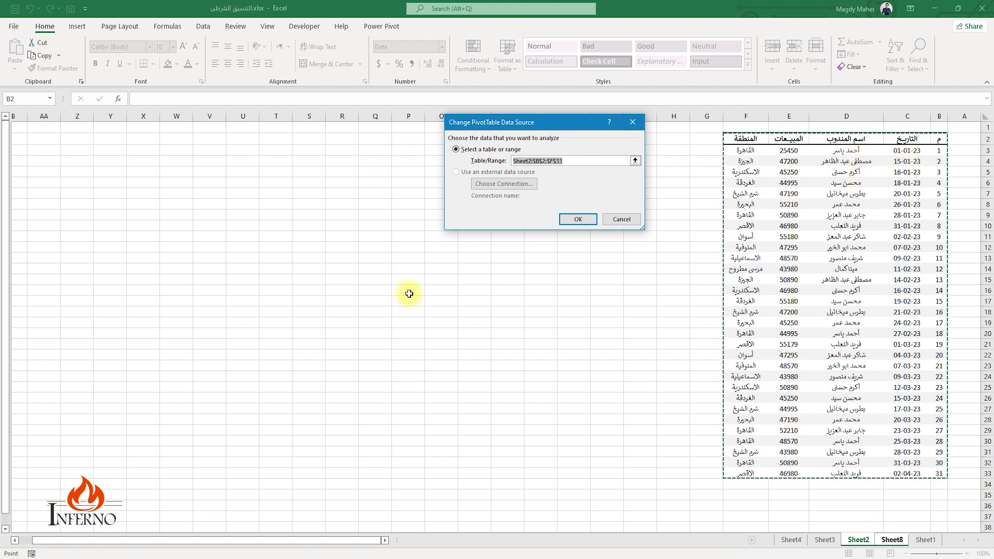
{"action": "left_click_drag", "start_coordinate": [508, 127], "coordinate": [200, 133]}
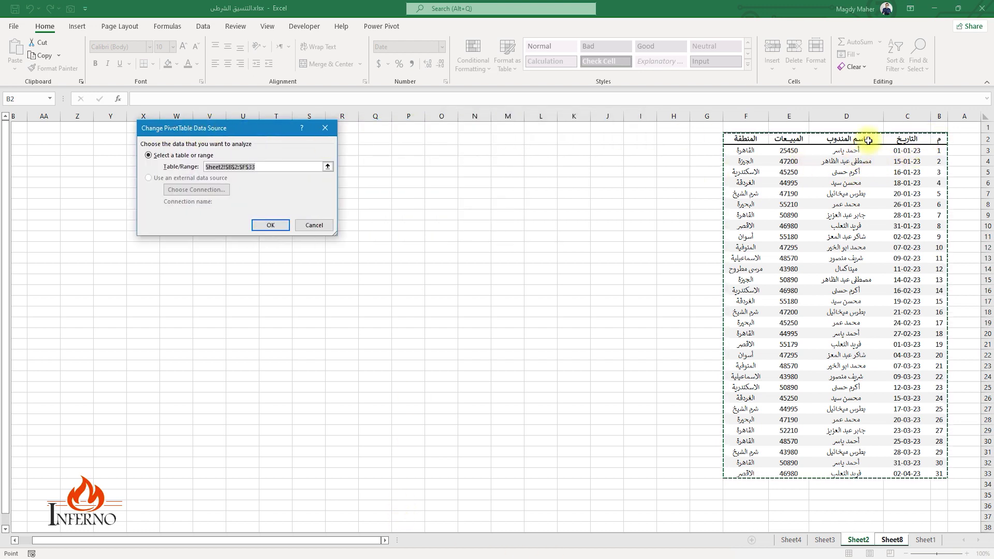
{"action": "left_click_drag", "start_coordinate": [939, 138], "coordinate": [581, 489]}
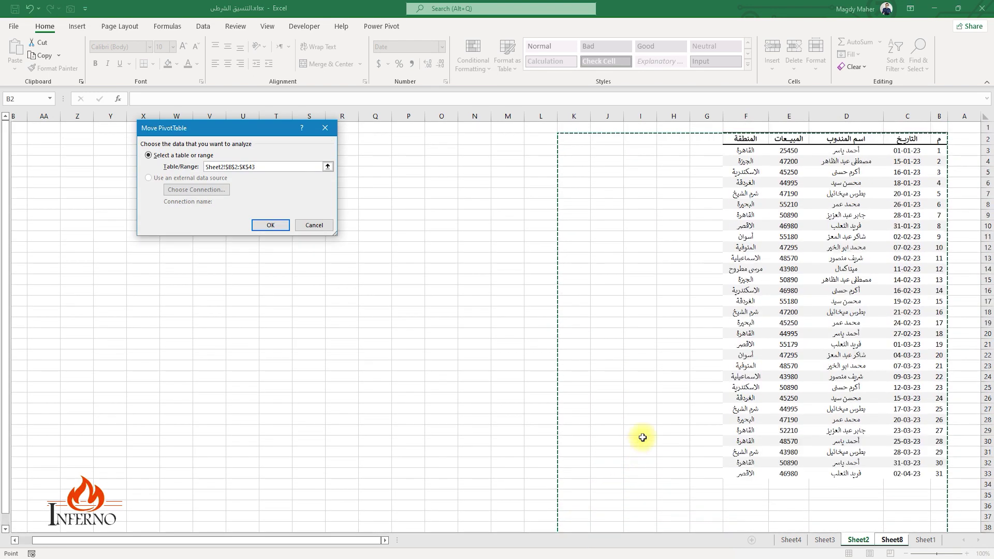
{"action": "left_click_drag", "start_coordinate": [939, 138], "coordinate": [812, 233]}
{"action": "left_click_drag", "start_coordinate": [735, 399], "coordinate": [746, 473]}
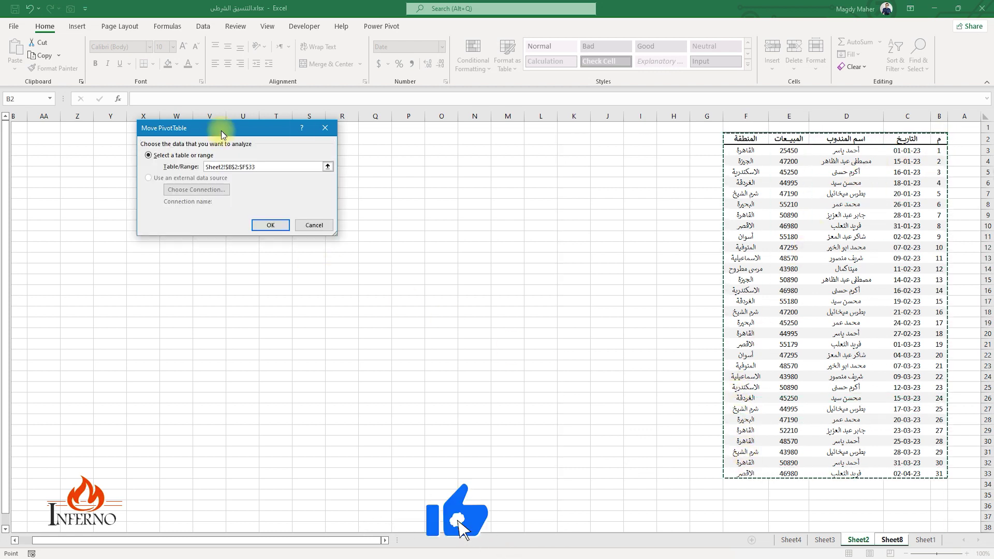
{"action": "left_click_drag", "start_coordinate": [222, 130], "coordinate": [474, 172]}
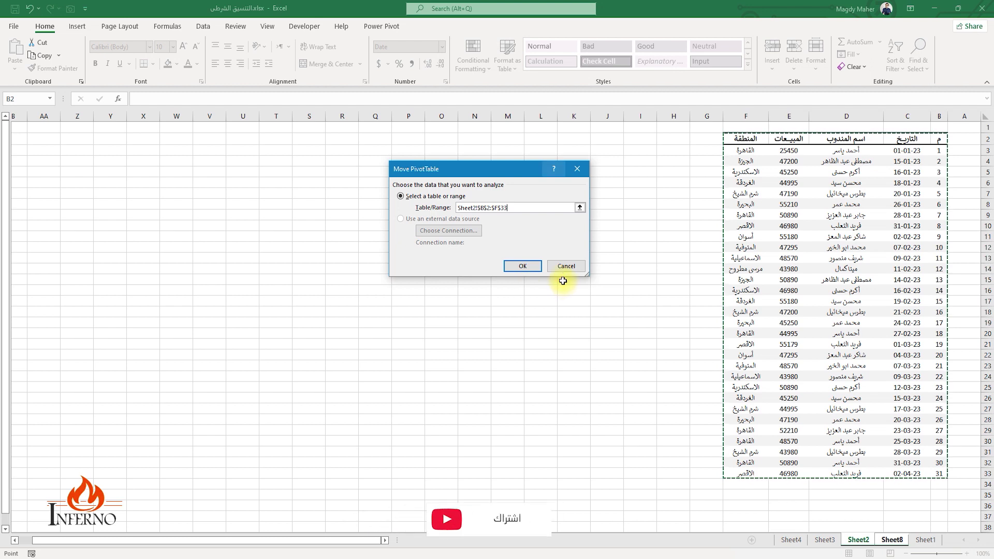
{"action": "left_click", "coordinate": [523, 266]}
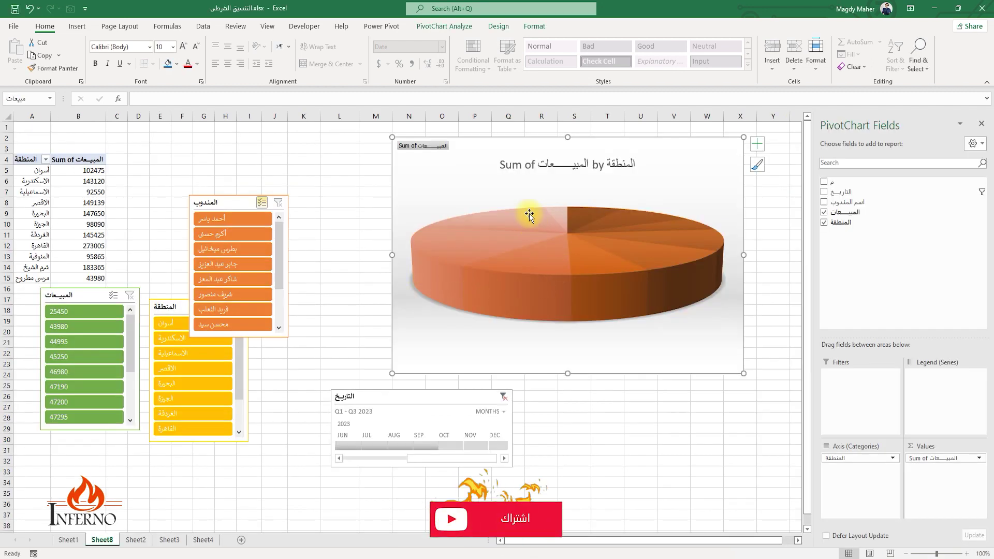
- Clear all filters from the pie chart, including the التاريخ timeline's date selection
{"action": "left_click", "coordinate": [453, 26]}
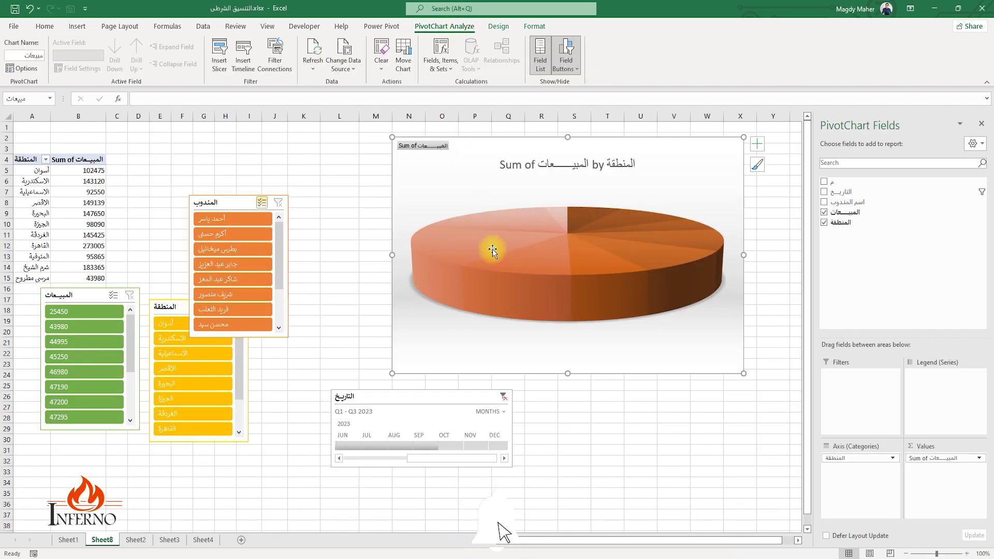
{"action": "left_click", "coordinate": [381, 72]}
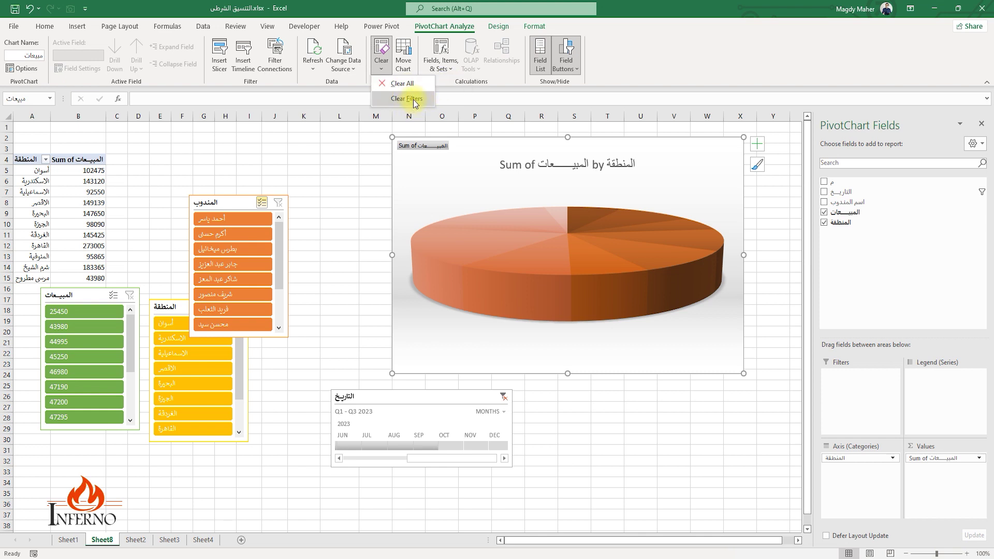
{"action": "left_click", "coordinate": [415, 101]}
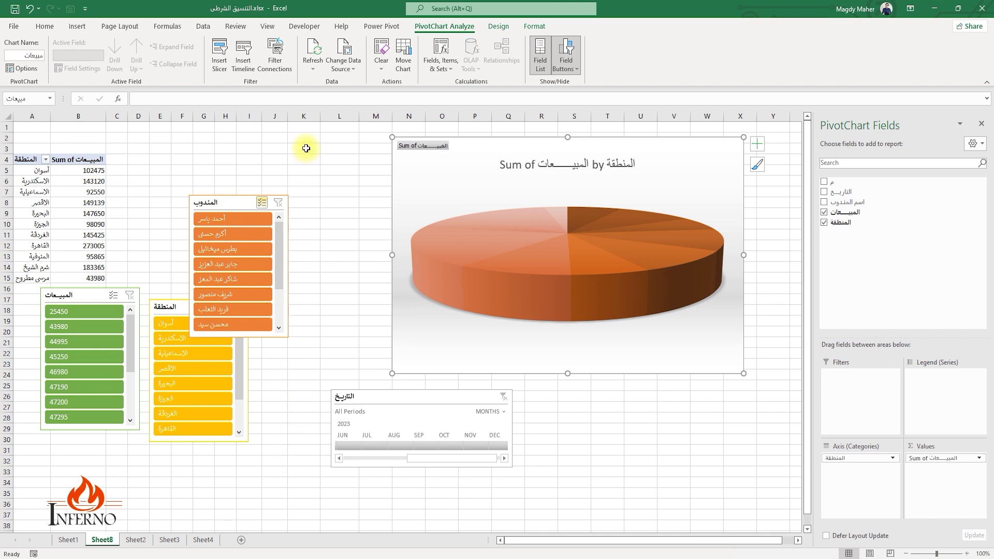
- Refresh all pivot data in the workbook with Refresh All
{"action": "left_click", "coordinate": [314, 68]}
{"action": "left_click", "coordinate": [326, 98]}
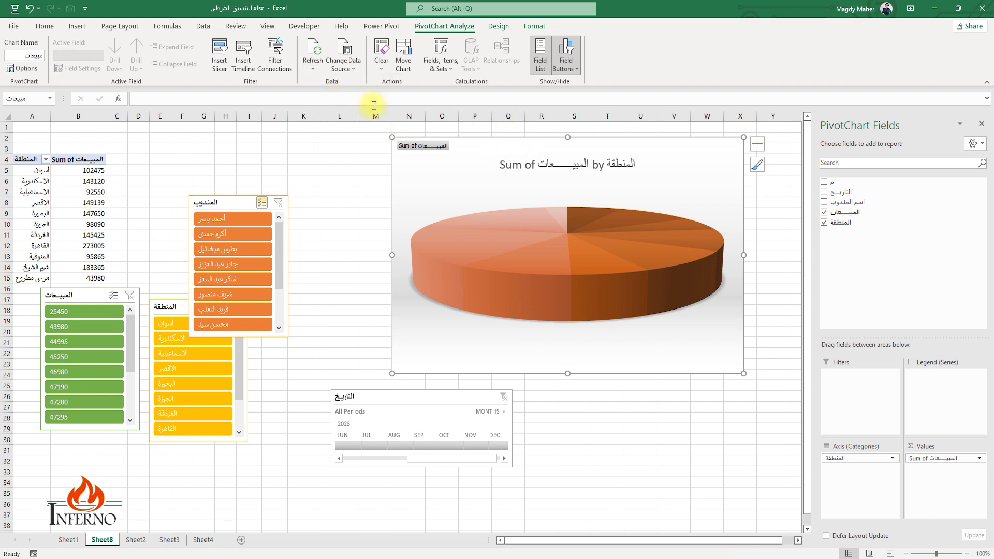
{"action": "left_click", "coordinate": [403, 67]}
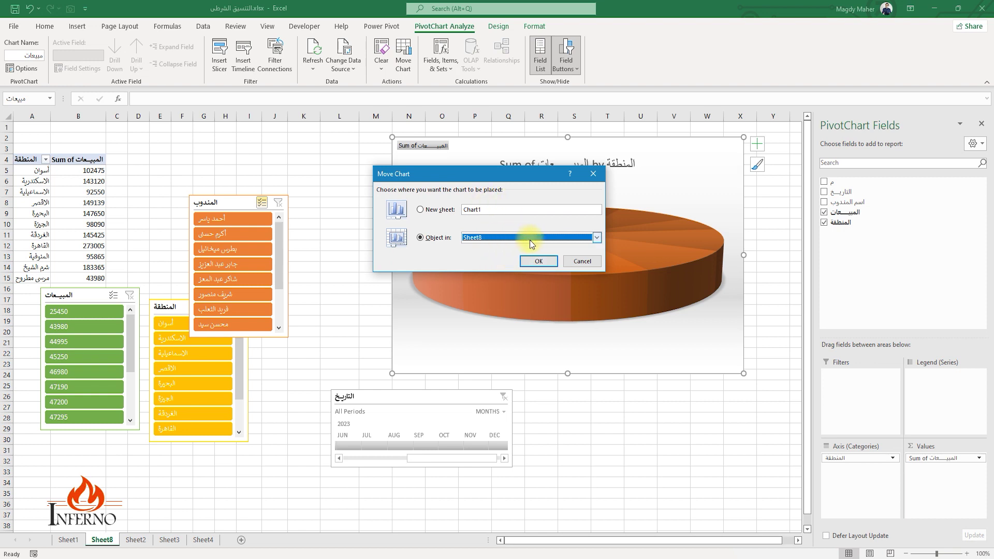
{"action": "left_click", "coordinate": [595, 239]}
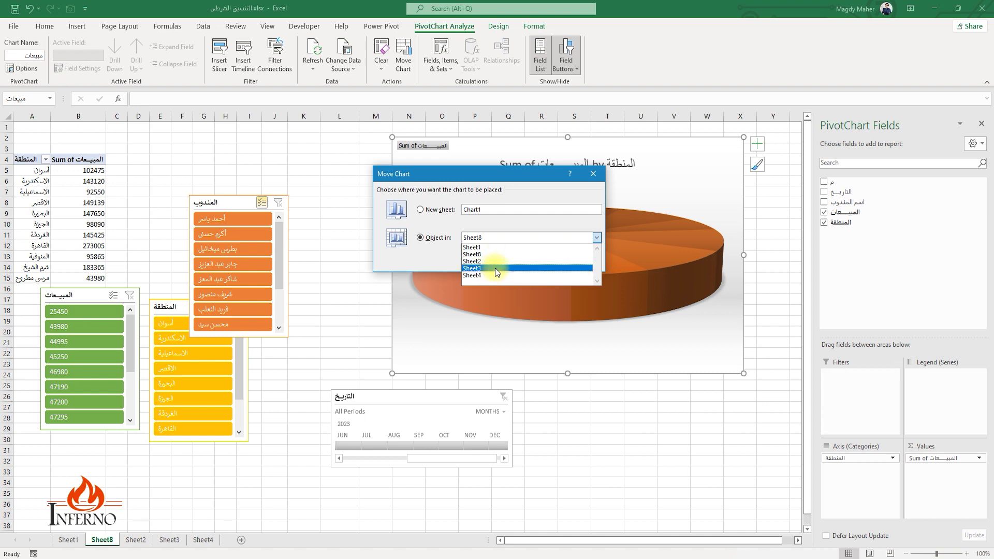
{"action": "left_click", "coordinate": [453, 223]}
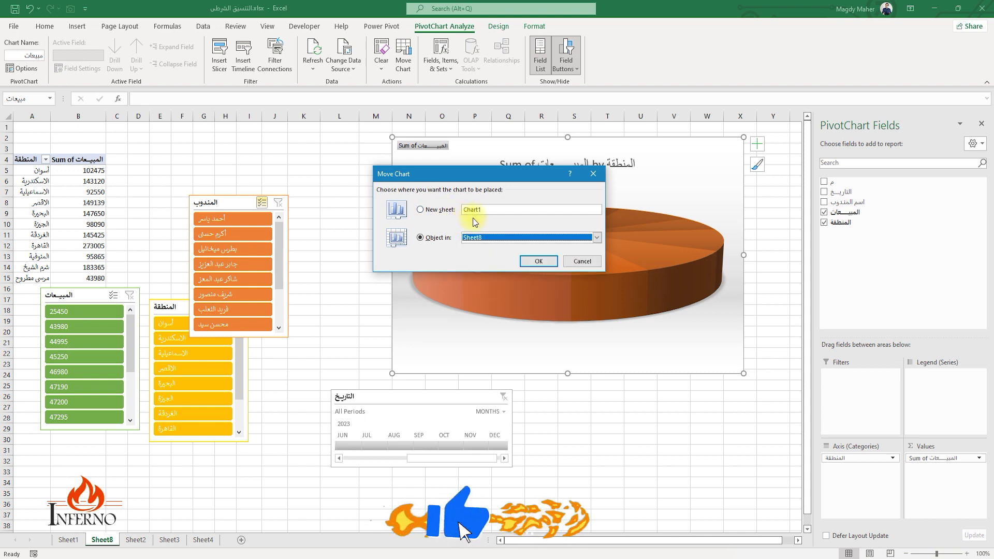
{"action": "left_click", "coordinate": [581, 261]}
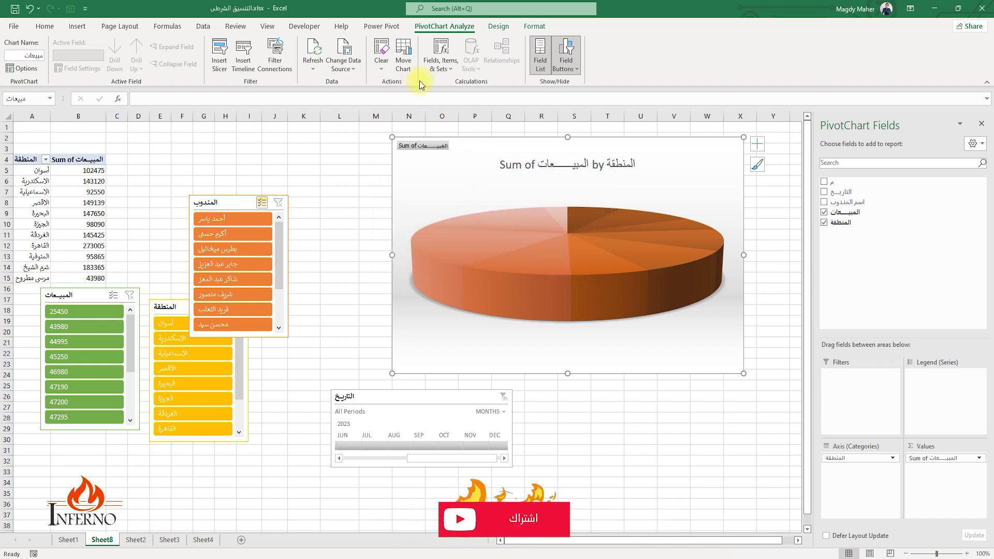
- Examine the pie chart's calculated field and field button options, and its shape fill, outline and effects choices
{"action": "left_click", "coordinate": [437, 74]}
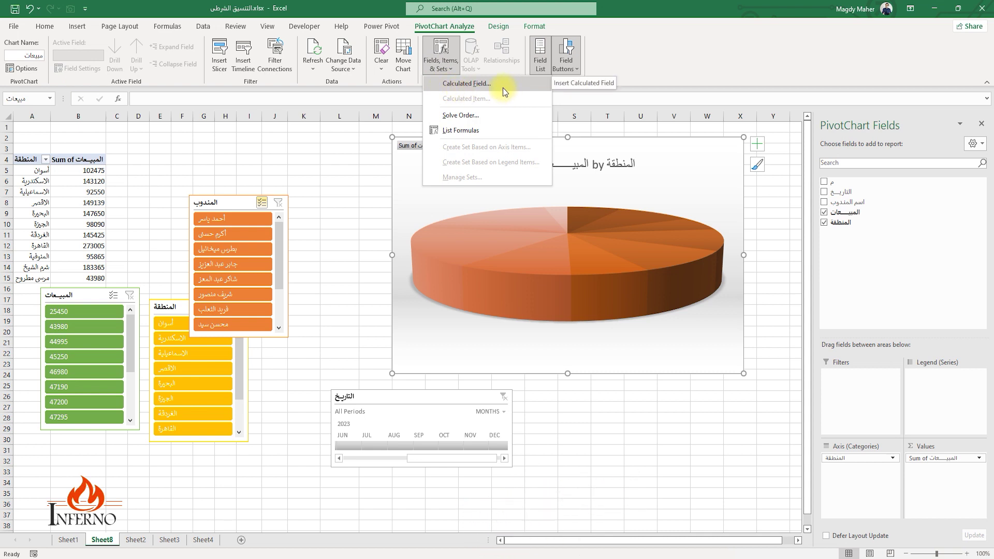
{"action": "left_click", "coordinate": [622, 60]}
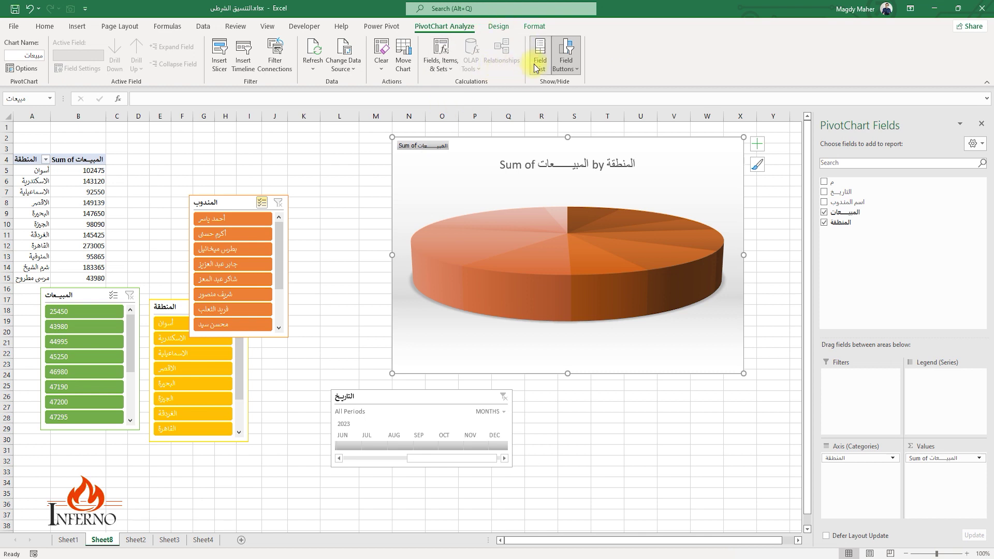
{"action": "left_click", "coordinate": [568, 64]}
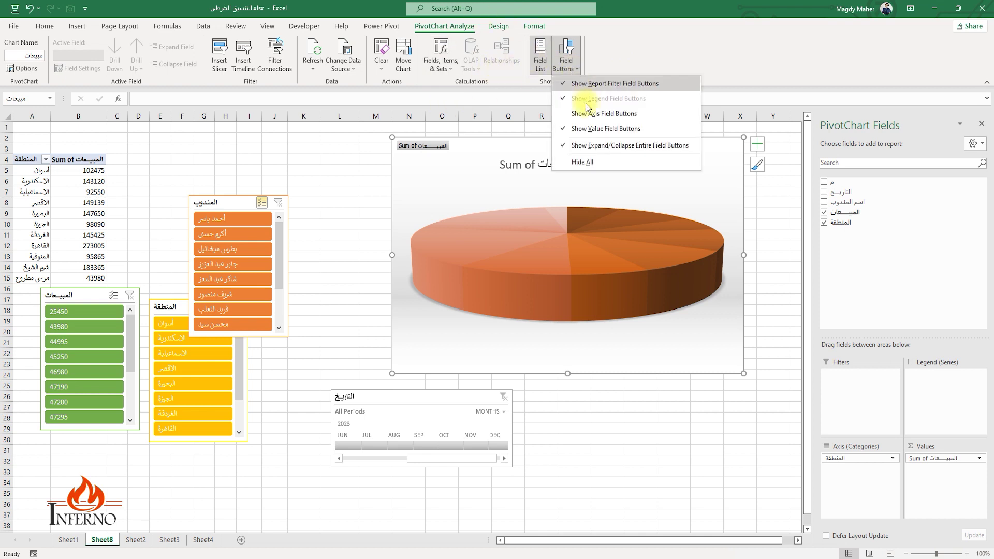
{"action": "left_click", "coordinate": [632, 34]}
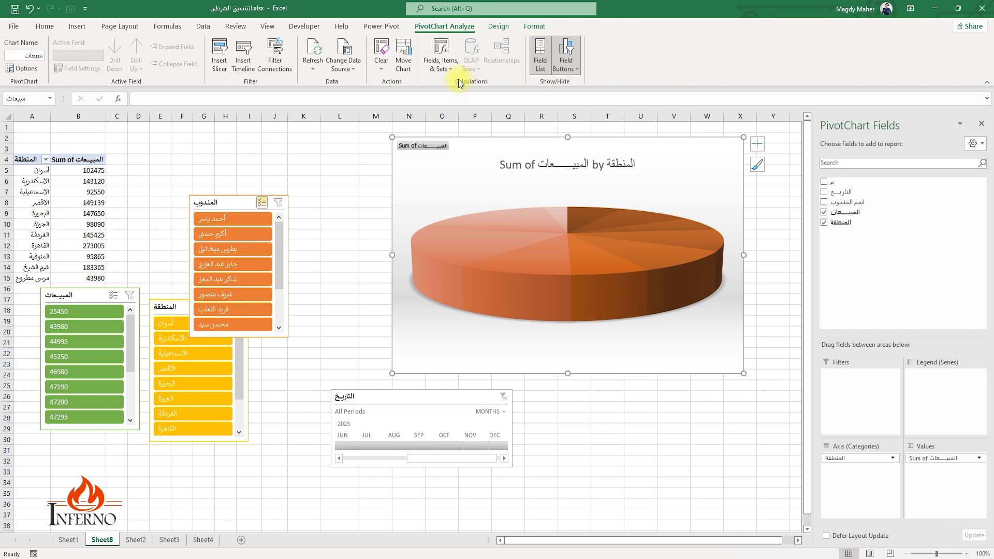
{"action": "left_click", "coordinate": [531, 28]}
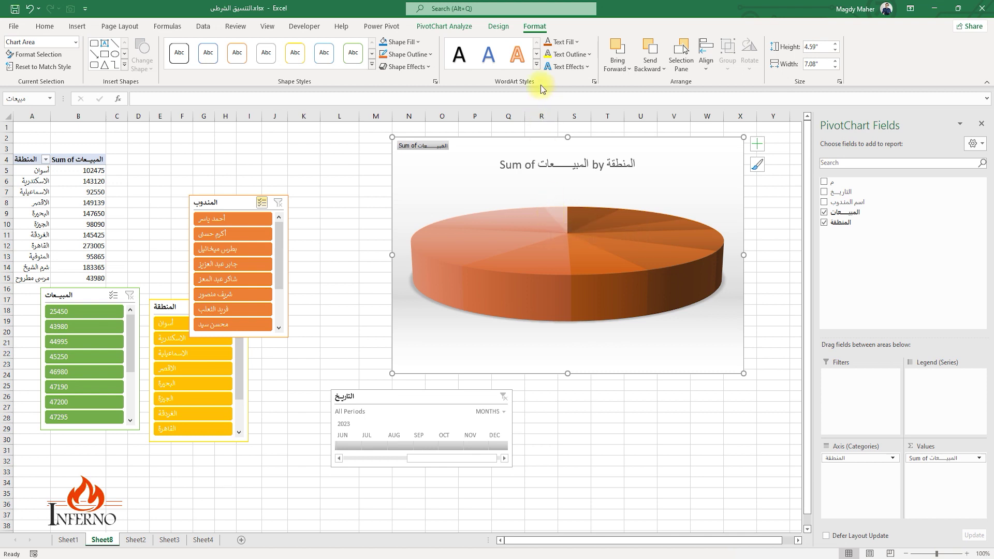
{"action": "left_click", "coordinate": [409, 45]}
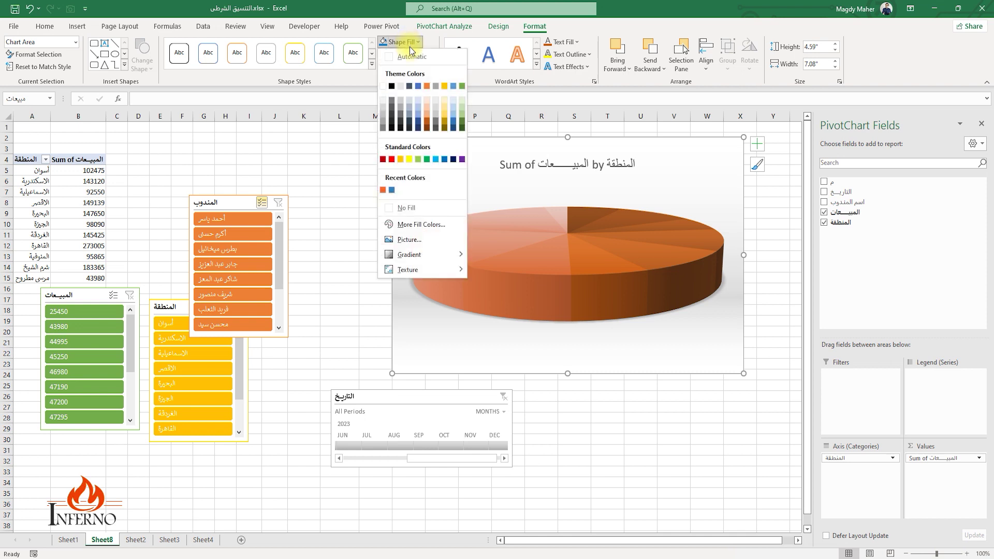
{"action": "left_click", "coordinate": [434, 33]}
{"action": "left_click", "coordinate": [431, 54]}
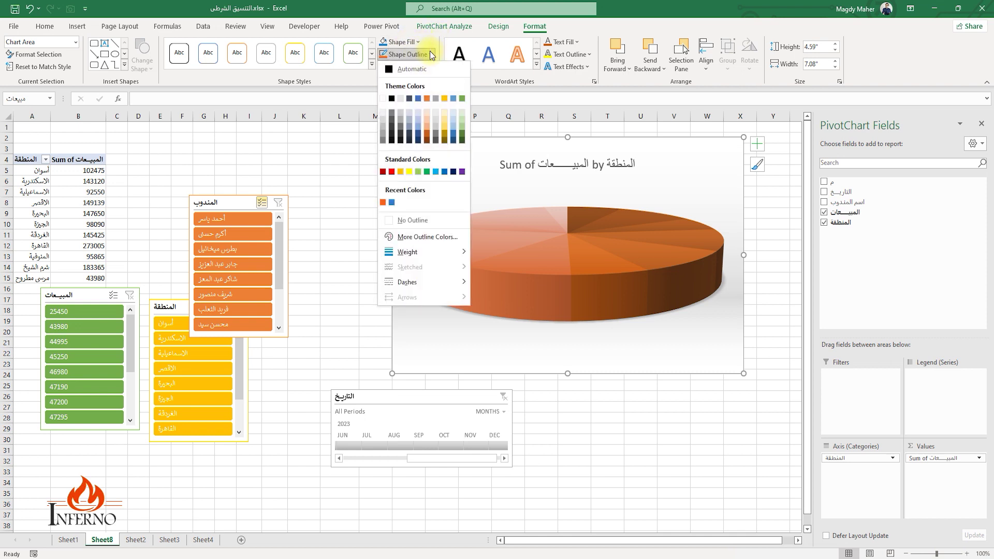
{"action": "left_click", "coordinate": [436, 46]}
{"action": "left_click", "coordinate": [409, 67]}
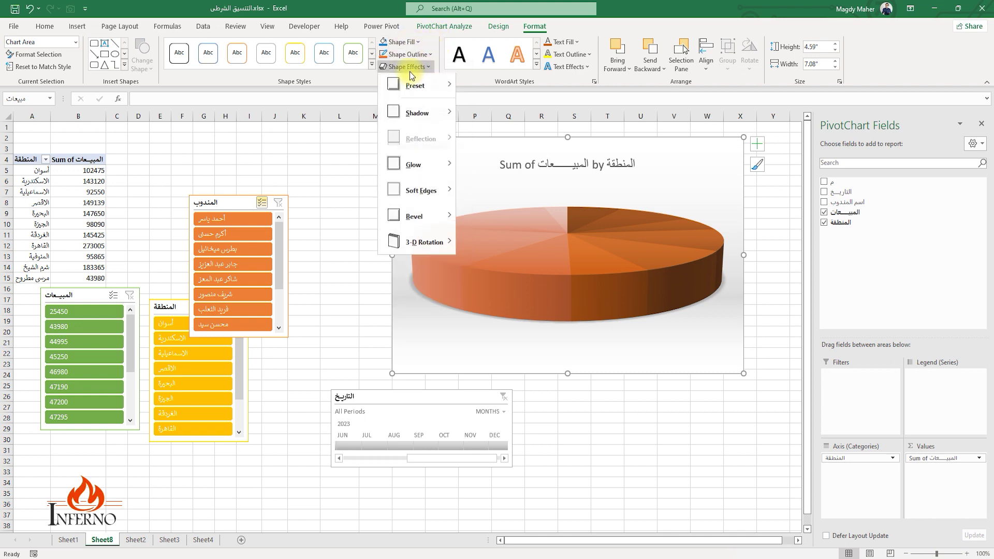
{"action": "left_click", "coordinate": [439, 43]}
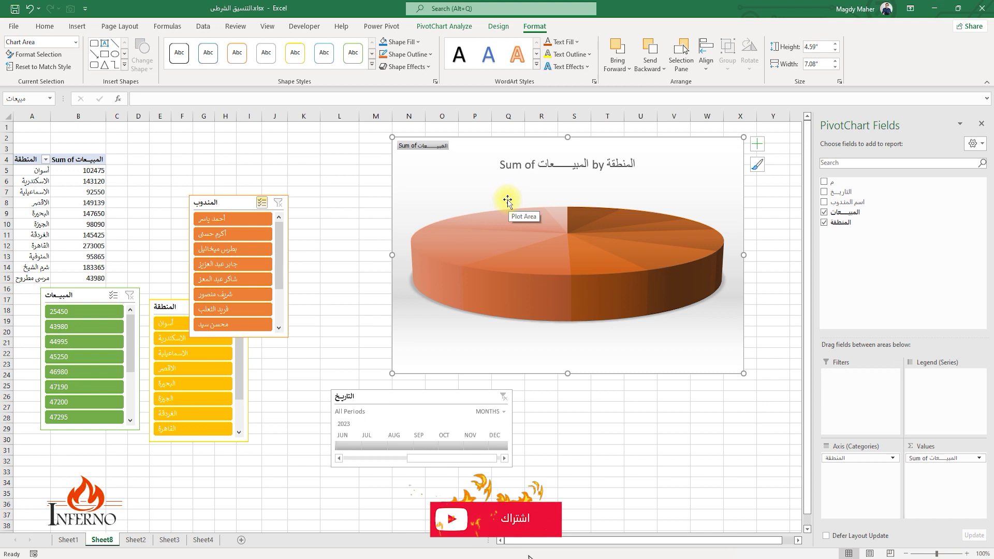
{"action": "left_click", "coordinate": [430, 26]}
{"action": "left_click", "coordinate": [498, 26]}
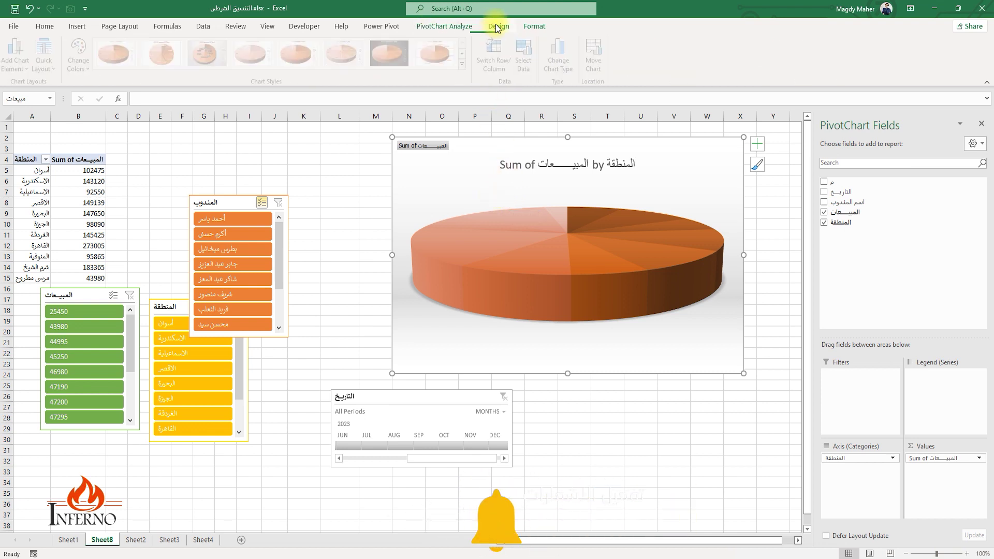
{"action": "left_click", "coordinate": [535, 27]}
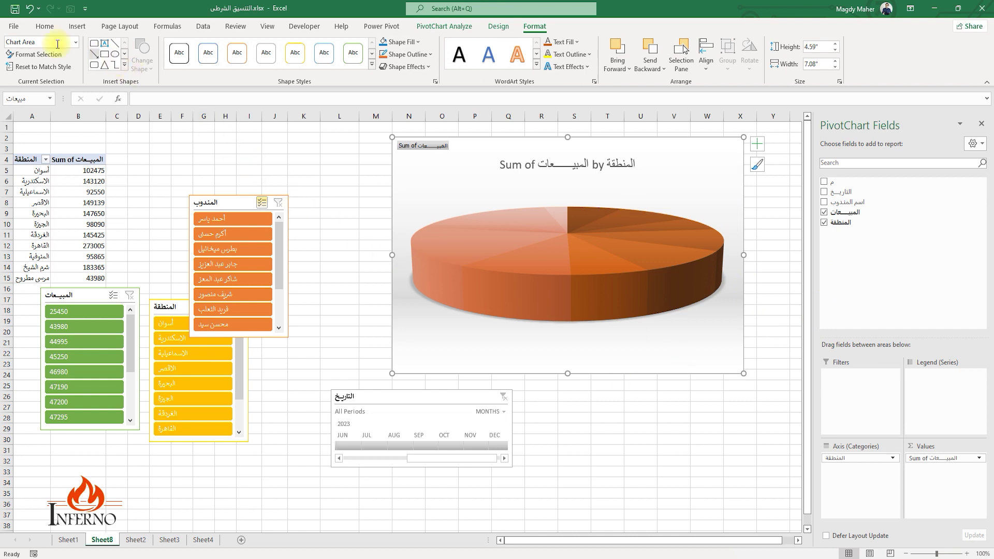
- Go to the sales data on Sheet2 and preview the scatter, statistical, combo and column chart types without inserting one
{"action": "left_click", "coordinate": [78, 26]}
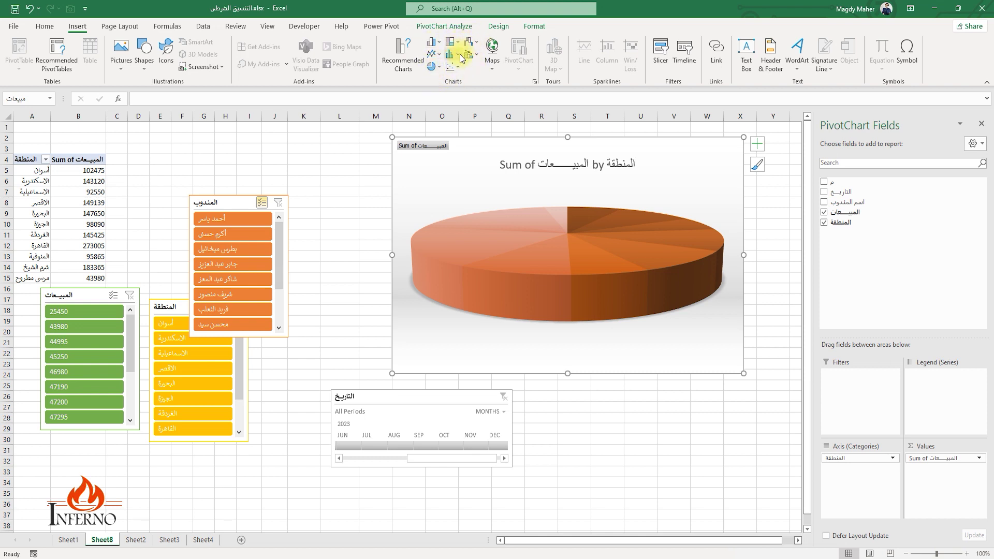
{"action": "left_click", "coordinate": [169, 540]}
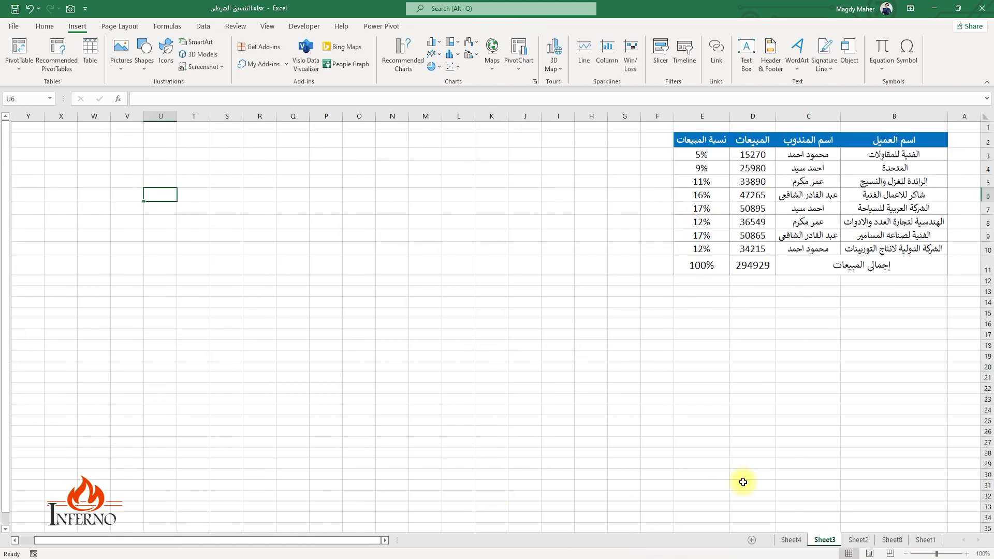
{"action": "left_click", "coordinate": [857, 540]}
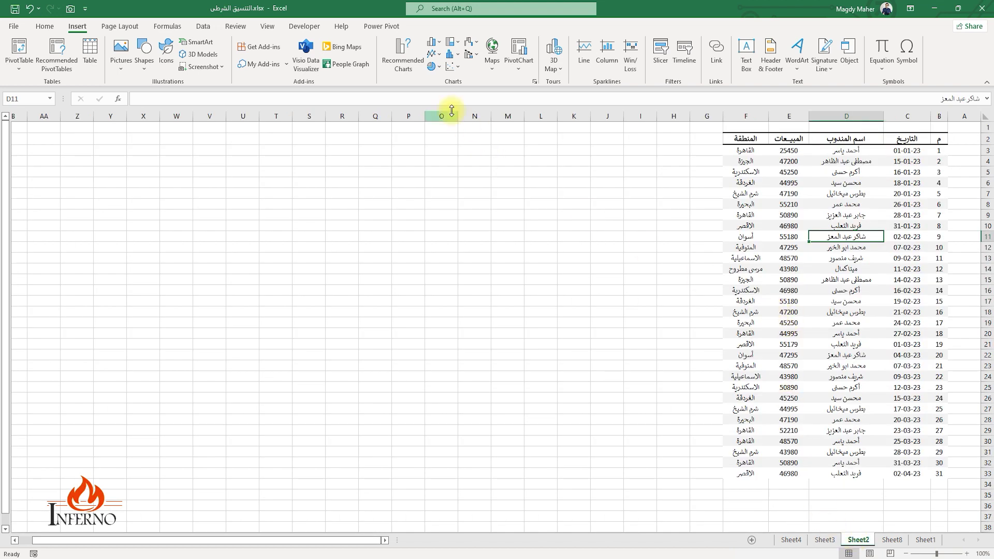
{"action": "left_click", "coordinate": [453, 67]}
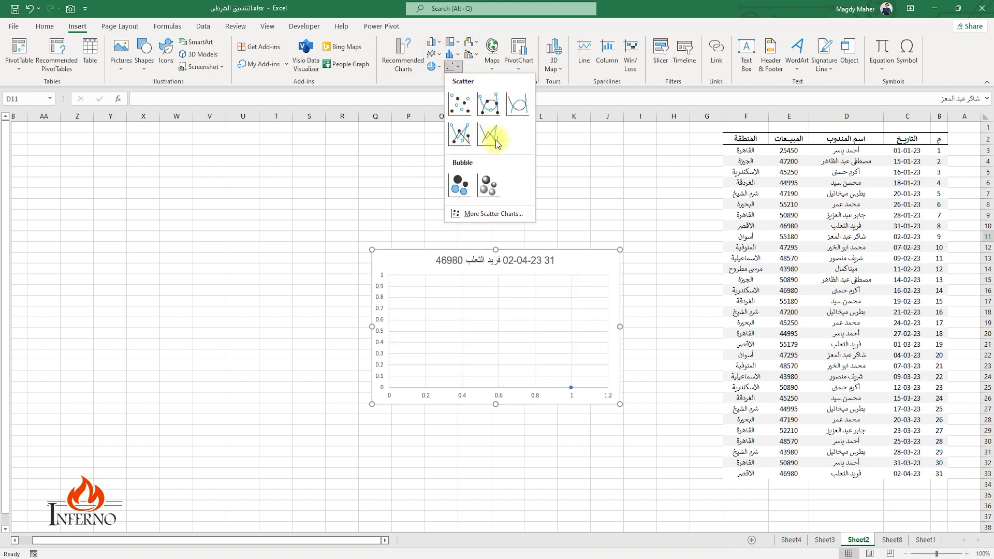
{"action": "left_click", "coordinate": [452, 54]}
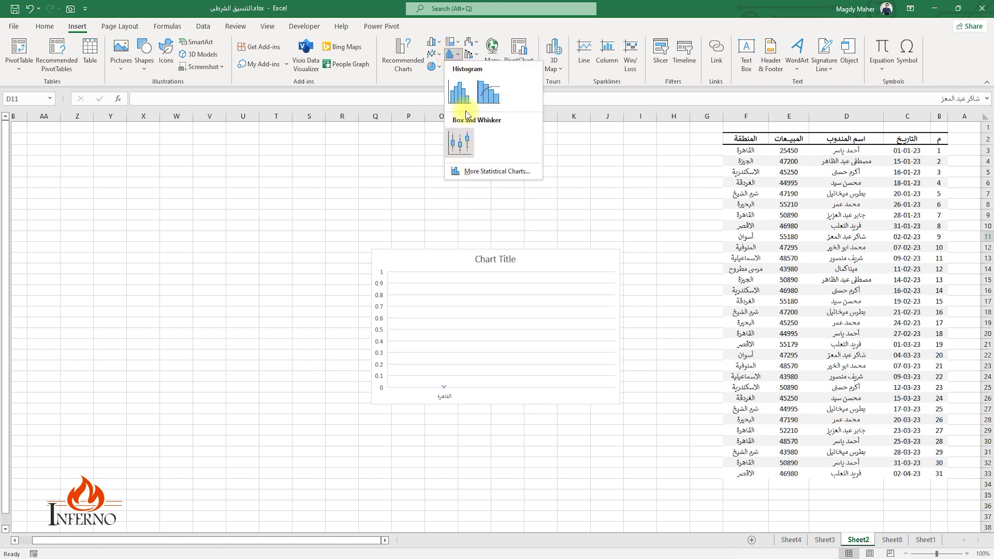
{"action": "left_click", "coordinate": [473, 56]}
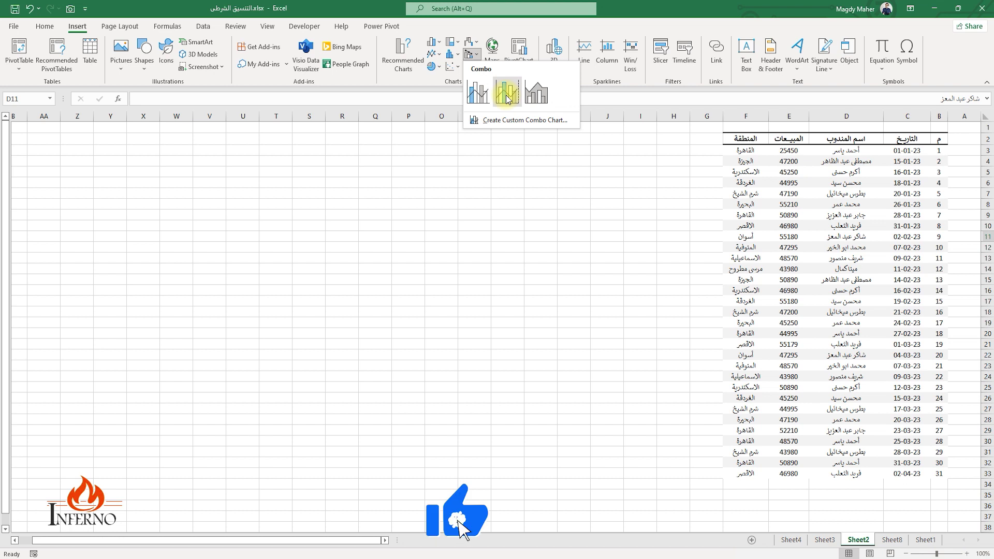
{"action": "left_click", "coordinate": [433, 42]}
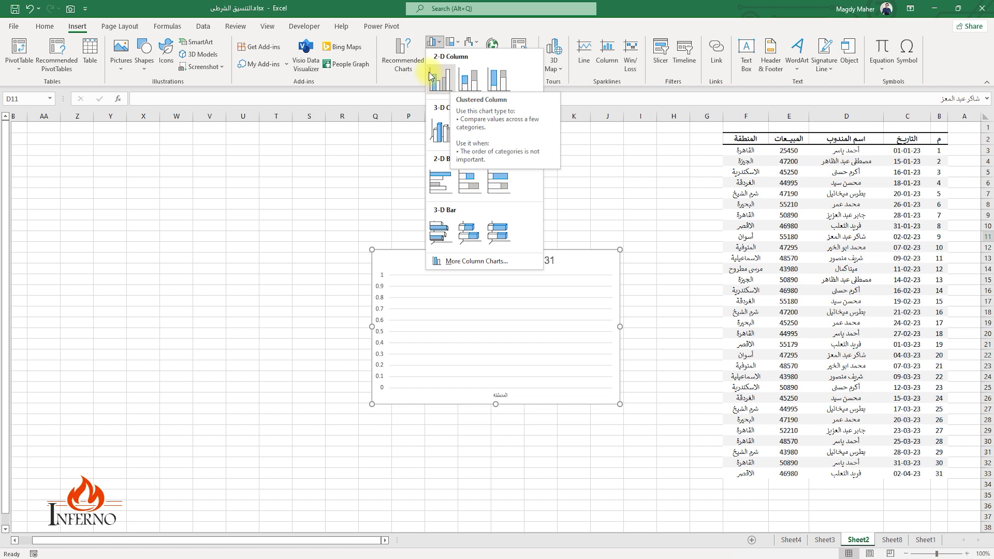
{"action": "left_click", "coordinate": [493, 24]}
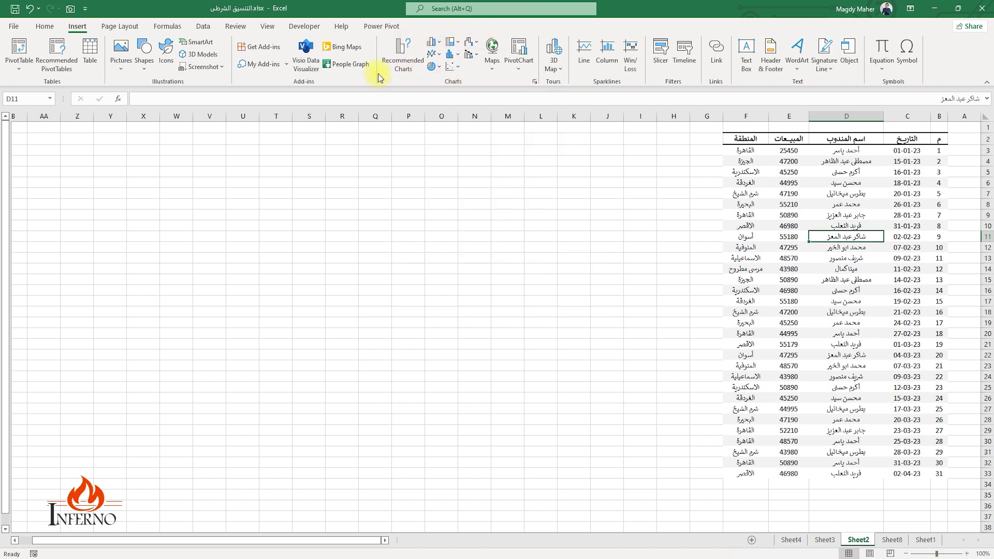